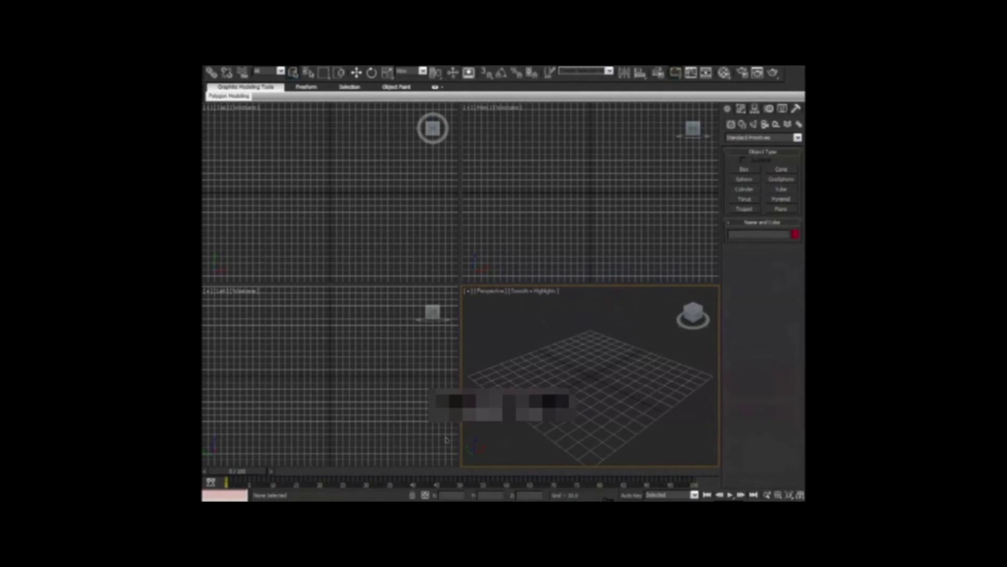
# - Open group 5.jpg from the renderoutput folder in the recent folders list
pyautogui.click(687, 488)
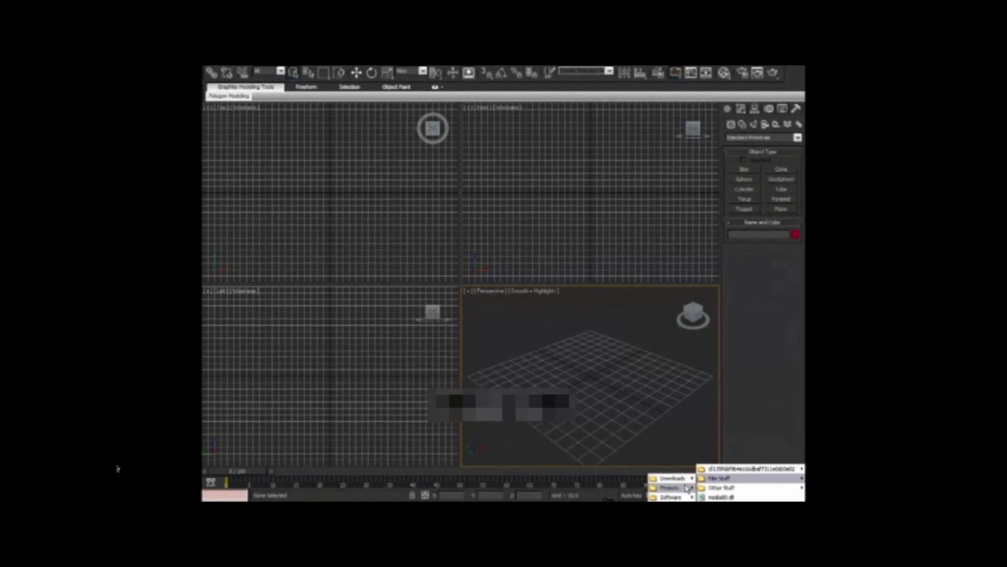
pyautogui.moveTo(600, 308)
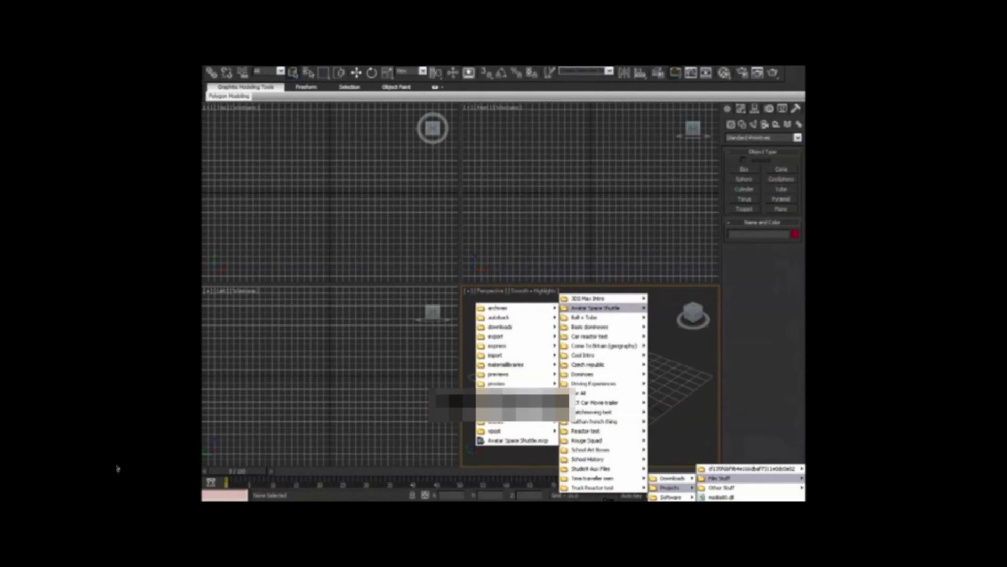
pyautogui.moveTo(504, 393)
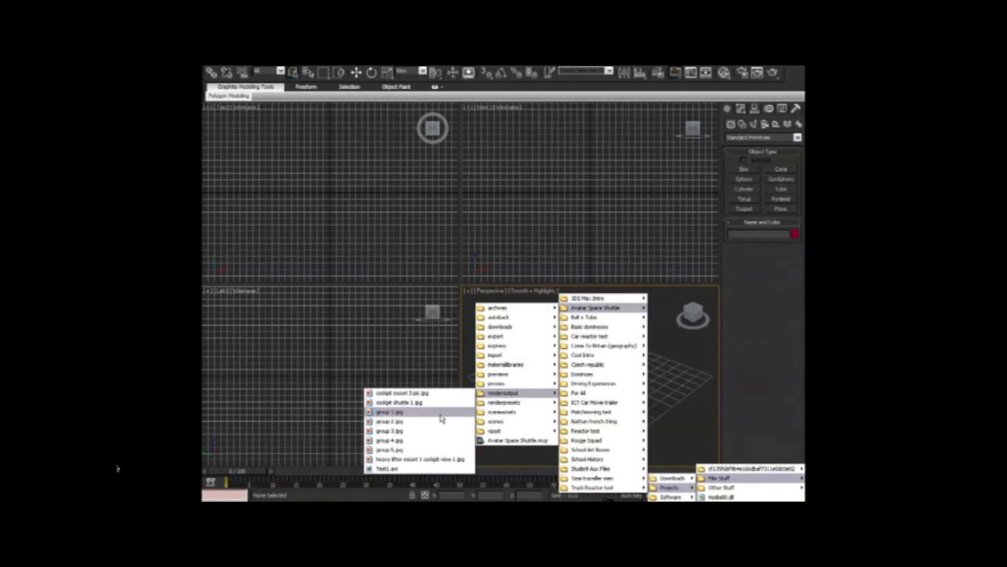
pyautogui.click(427, 453)
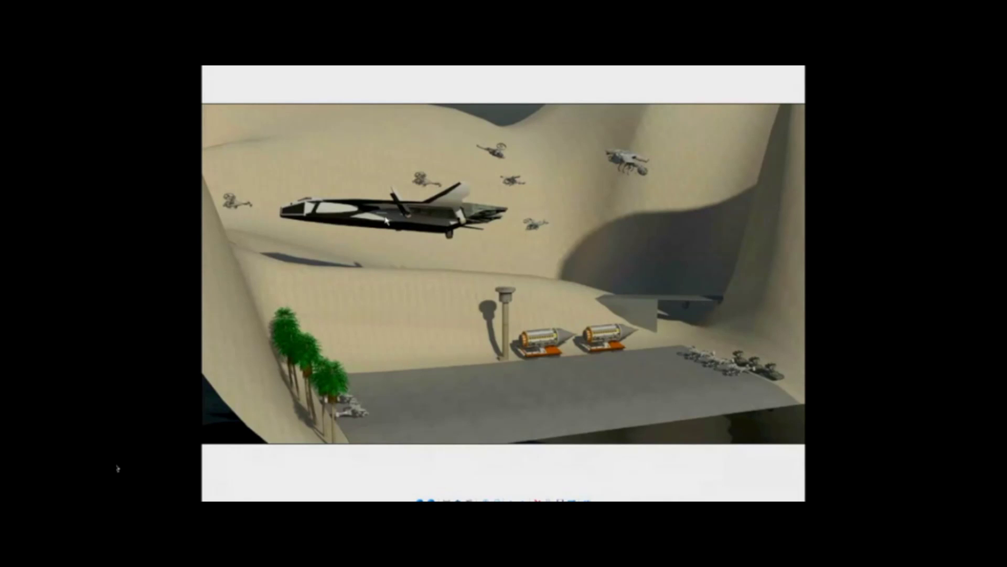
# - Advance the image viewer to the next render of the shuttle over the desert
pyautogui.click(389, 226)
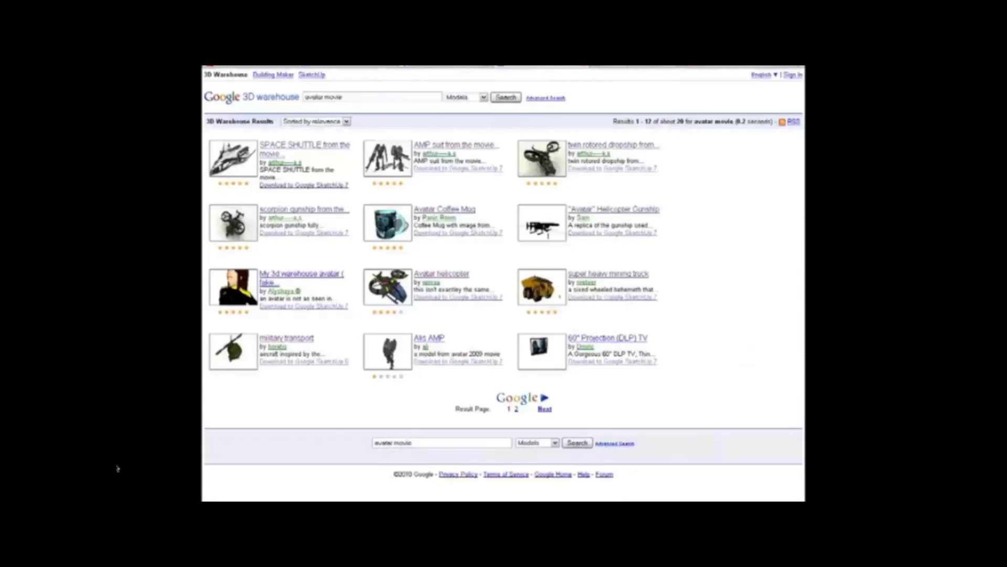
pyautogui.scroll(-1, 408, 329)
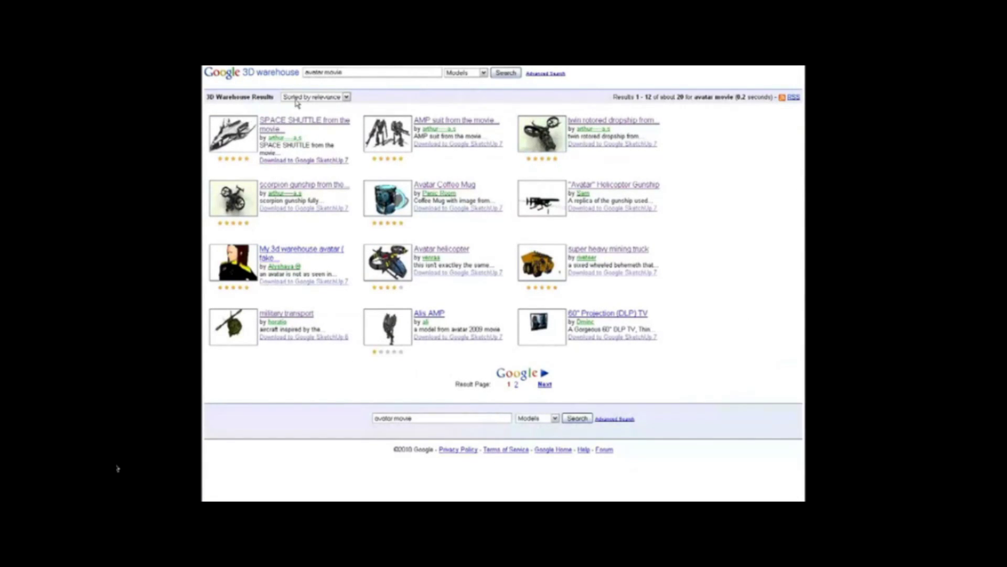
# - Open the SPACE SHUTTLE model page, check its Download Model options, and return to 3ds Max
pyautogui.click(308, 124)
pyautogui.click(389, 281)
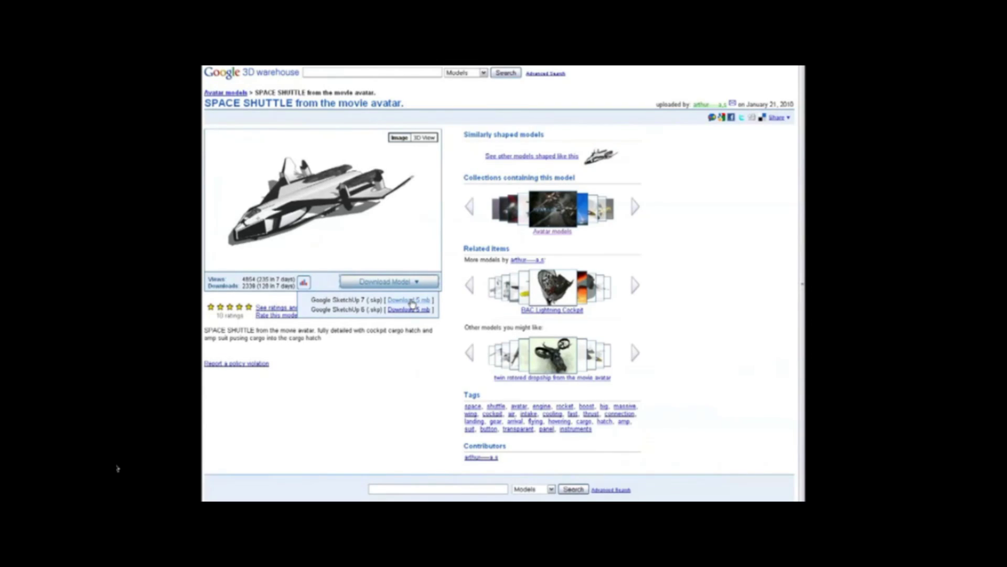
pyautogui.click(374, 392)
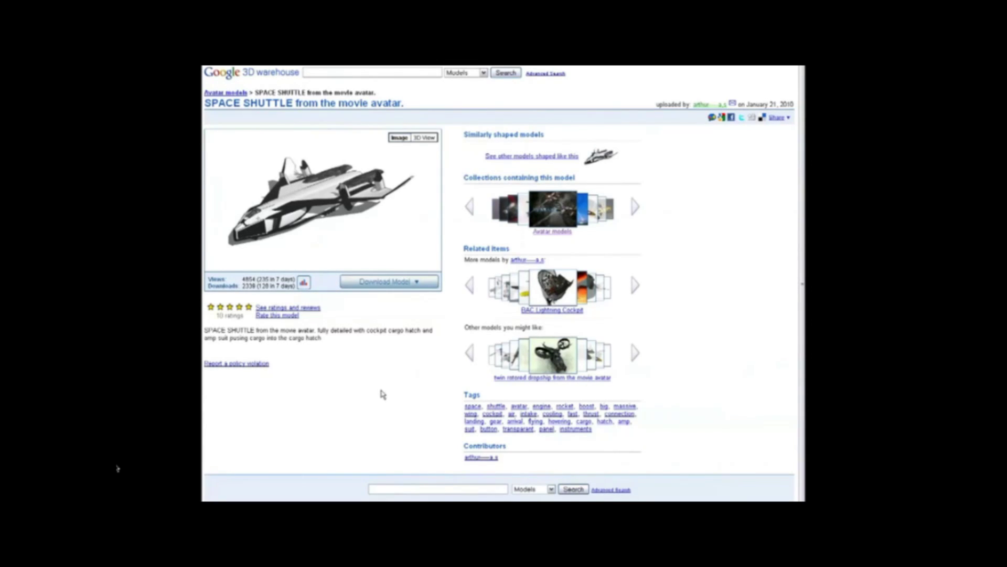
pyautogui.hotkey('alt', 'Tab')
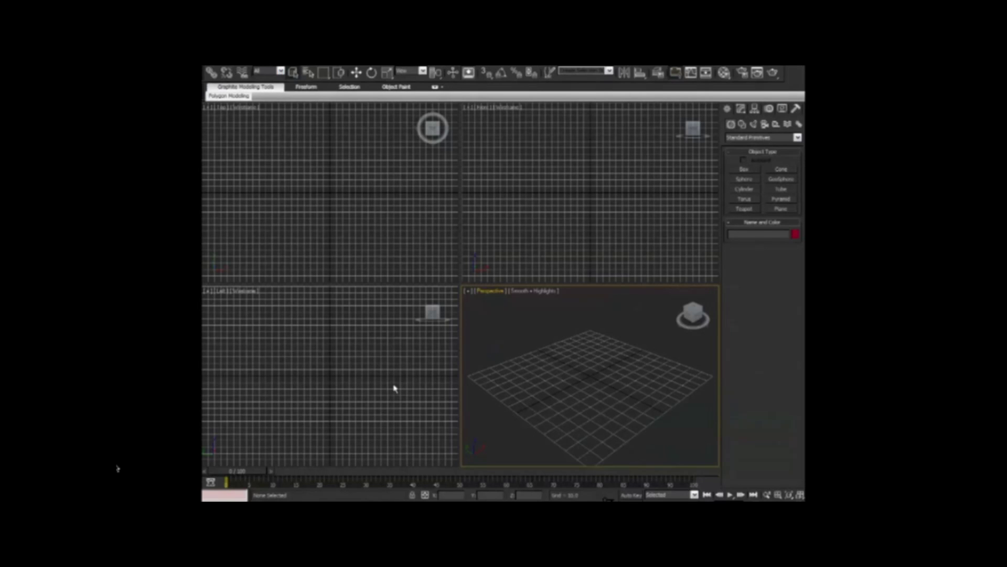
# - Choose space shuttle avatar.skp with the Application menu's Import command
pyautogui.click(214, 71)
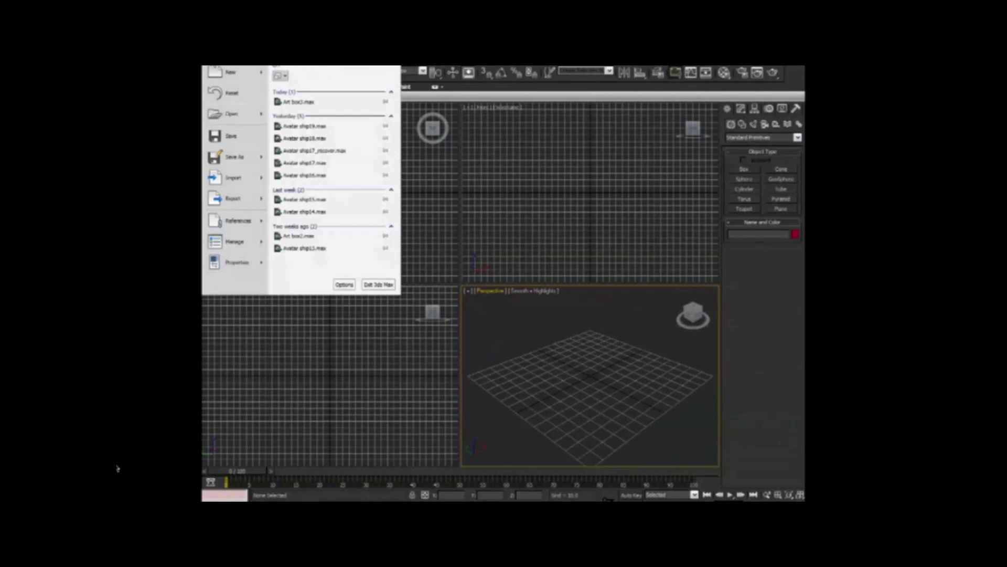
pyautogui.click(236, 178)
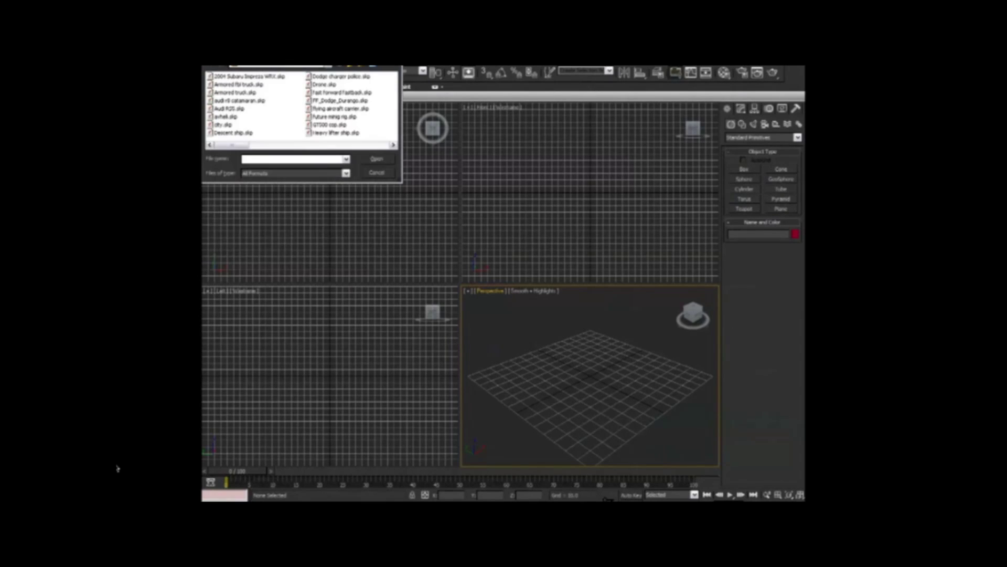
pyautogui.click(381, 147)
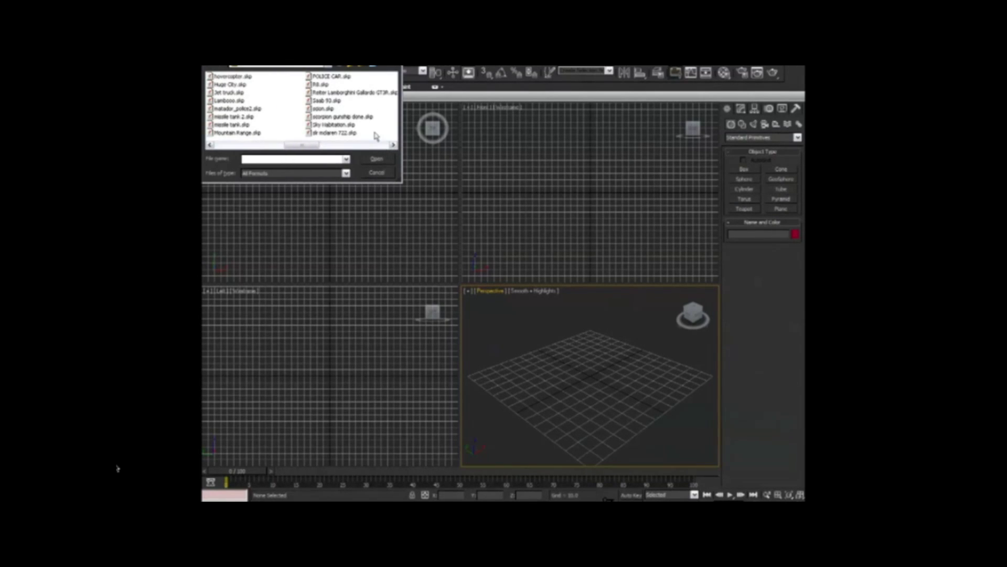
pyautogui.click(373, 145)
pyautogui.click(349, 76)
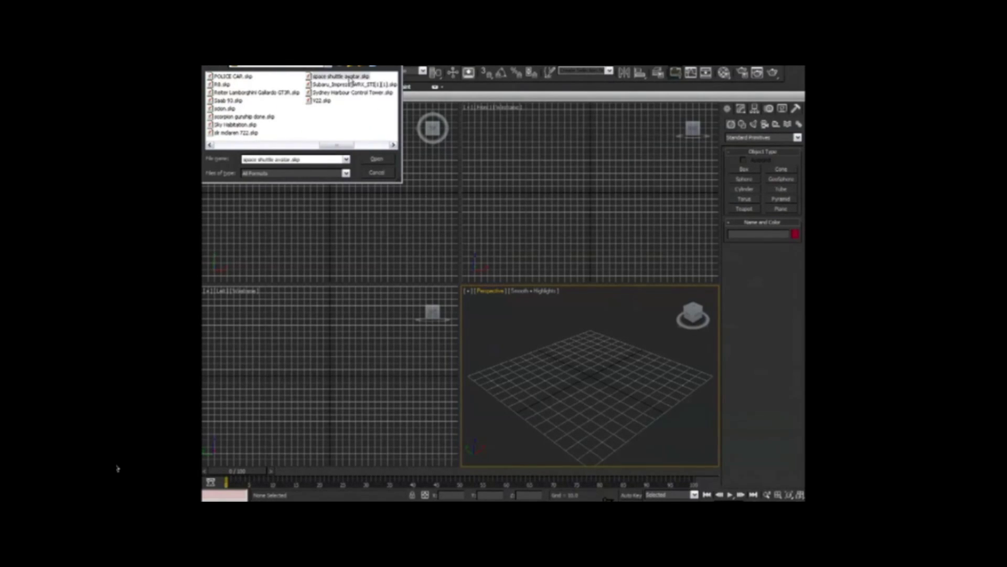
pyautogui.click(376, 158)
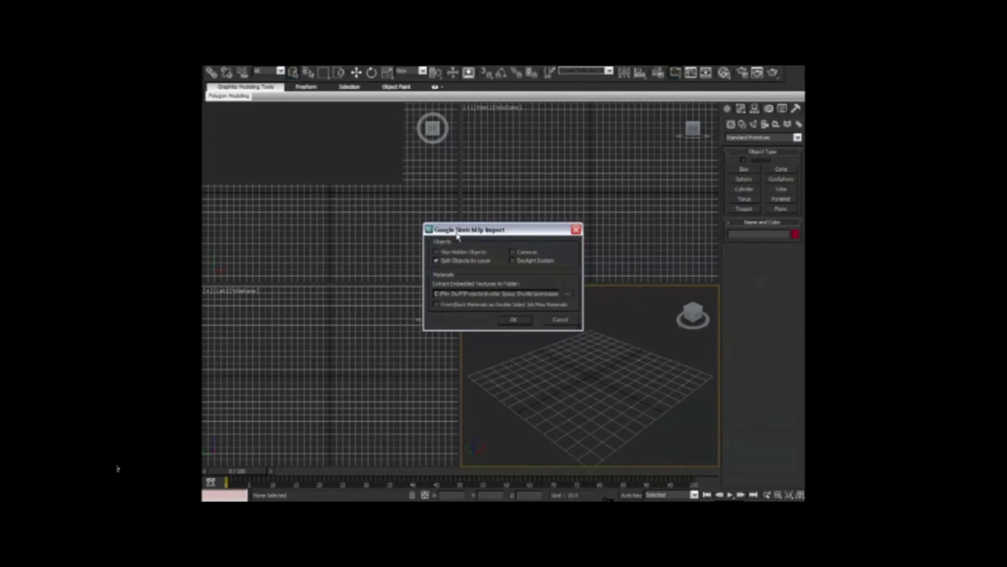
# - Keep Split Objects by Layer, skip choosing a texture folder, and confirm the SketchUp import
pyautogui.moveTo(457, 235); pyautogui.dragTo(469, 233)
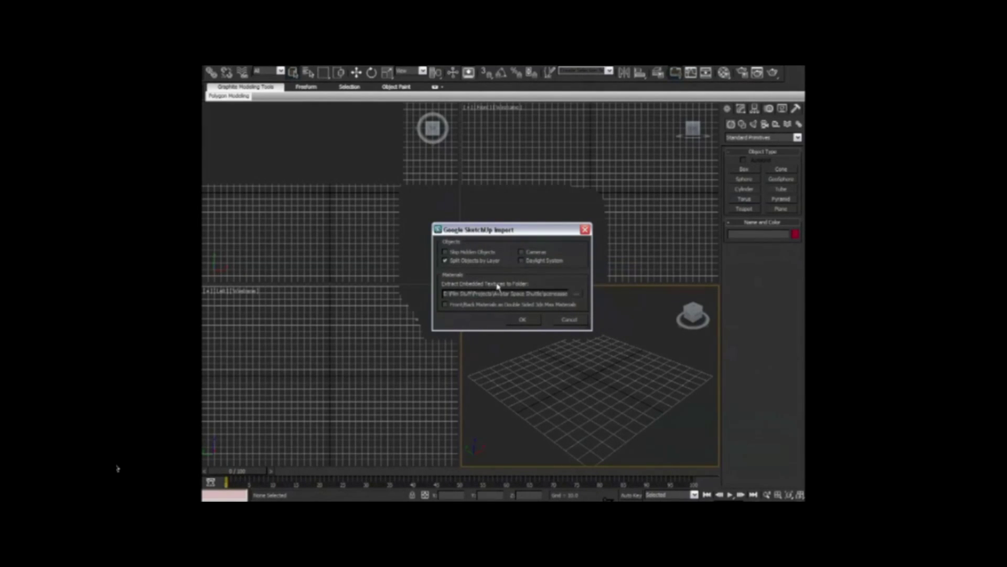
pyautogui.click(577, 293)
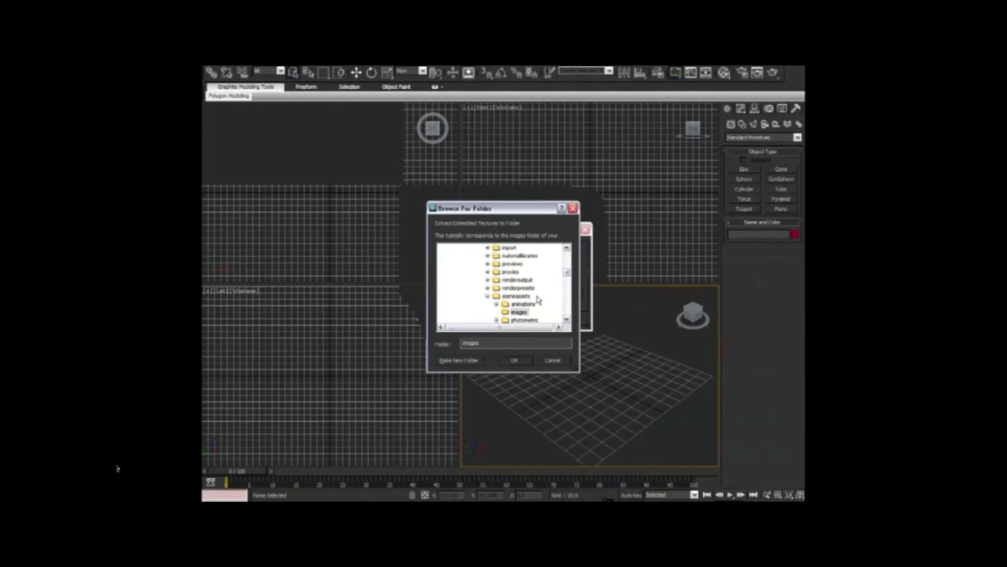
pyautogui.moveTo(567, 274); pyautogui.dragTo(567, 263)
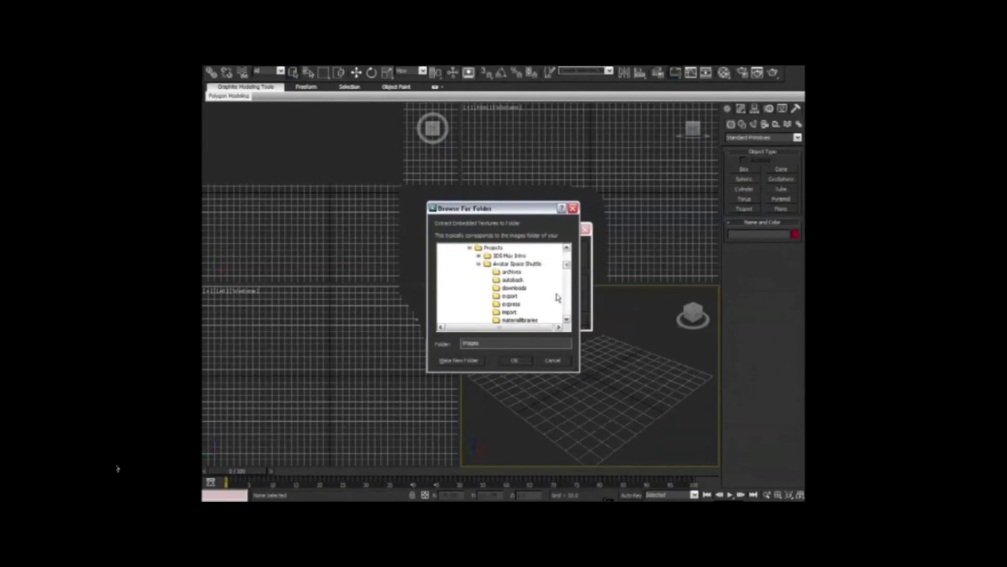
pyautogui.click(550, 361)
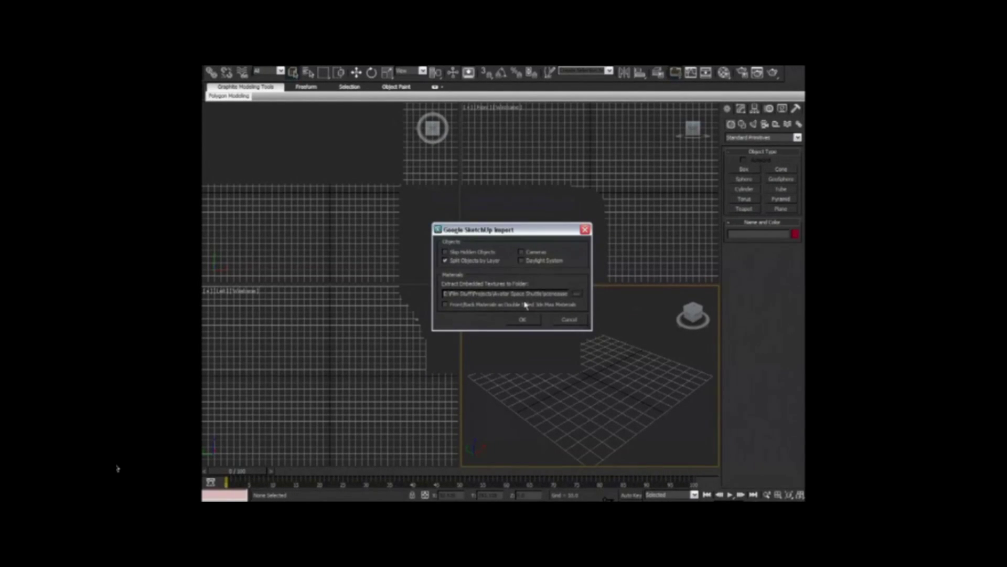
pyautogui.click(524, 320)
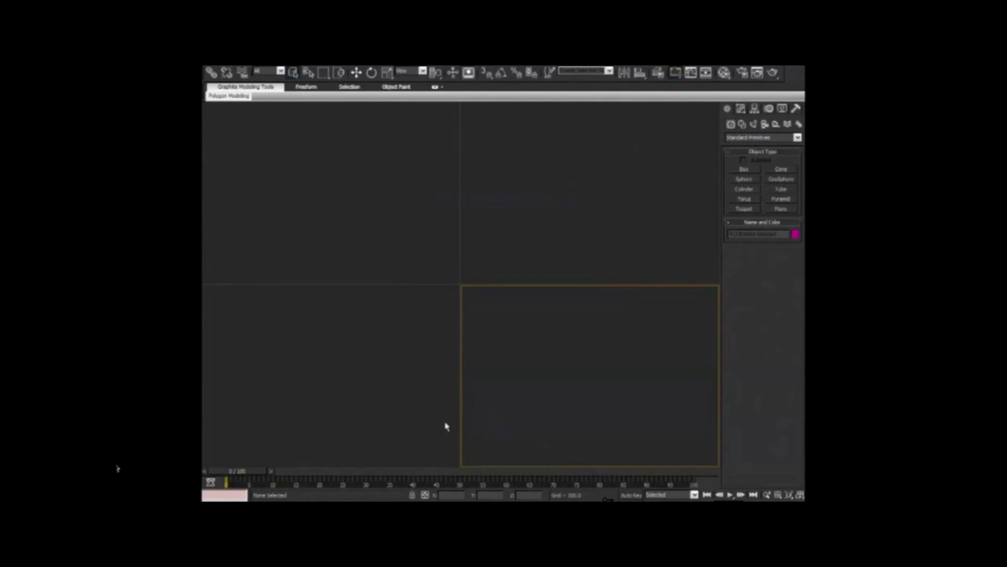
# - Maximize the Perspective view and delete a selected component at the shuttle's nose
pyautogui.hotkey('alt', 'w')
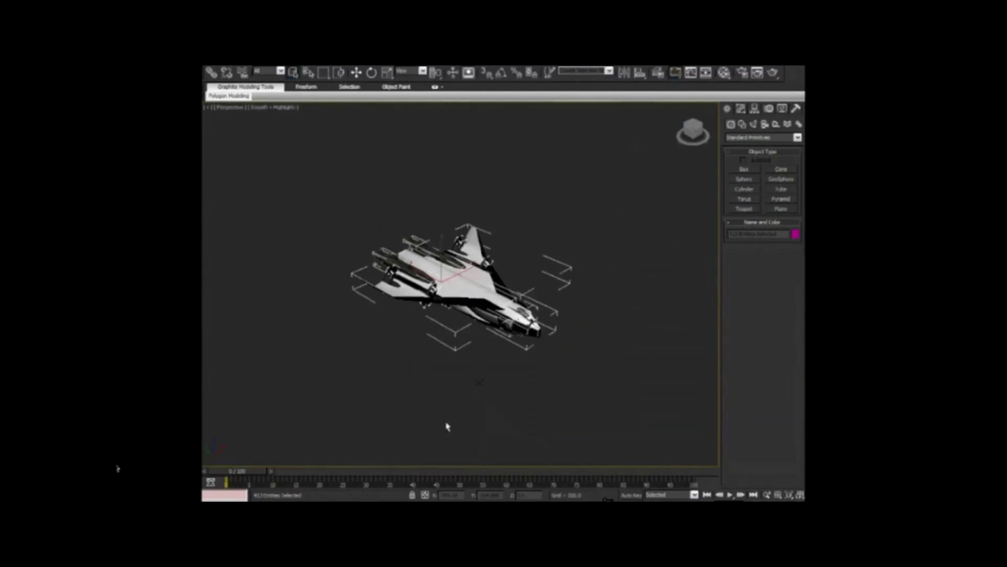
pyautogui.moveTo(465, 344)
pyautogui.keyDown('alt'); pyautogui.mouseDown(button='middle')
pyautogui.moveTo(392, 330)
pyautogui.moveTo(402, 334)
pyautogui.mouseUp(button='middle'); pyautogui.keyUp('alt')
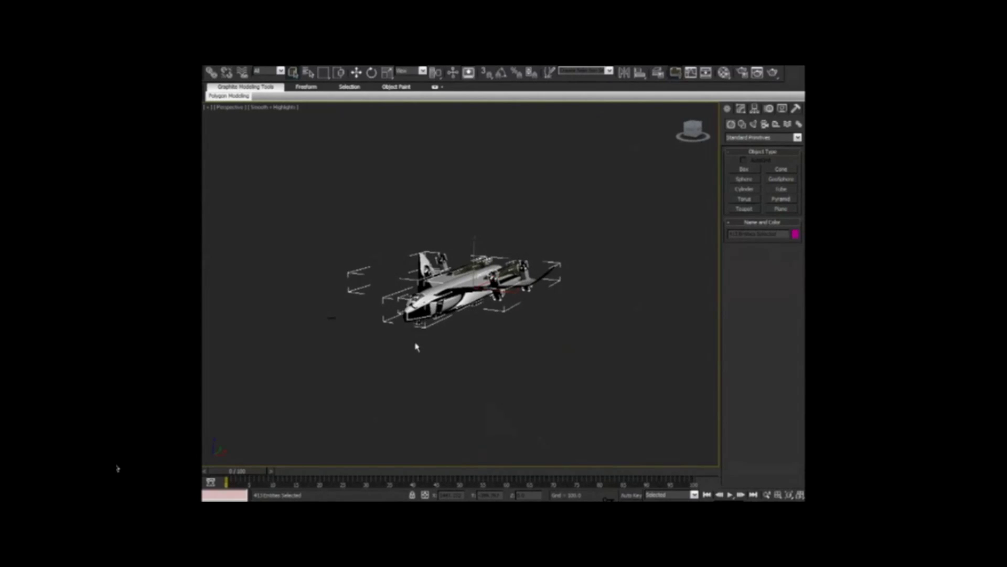
pyautogui.scroll(3, 416, 346)
pyautogui.scroll(2, 416, 345)
pyautogui.scroll(2, 409, 344)
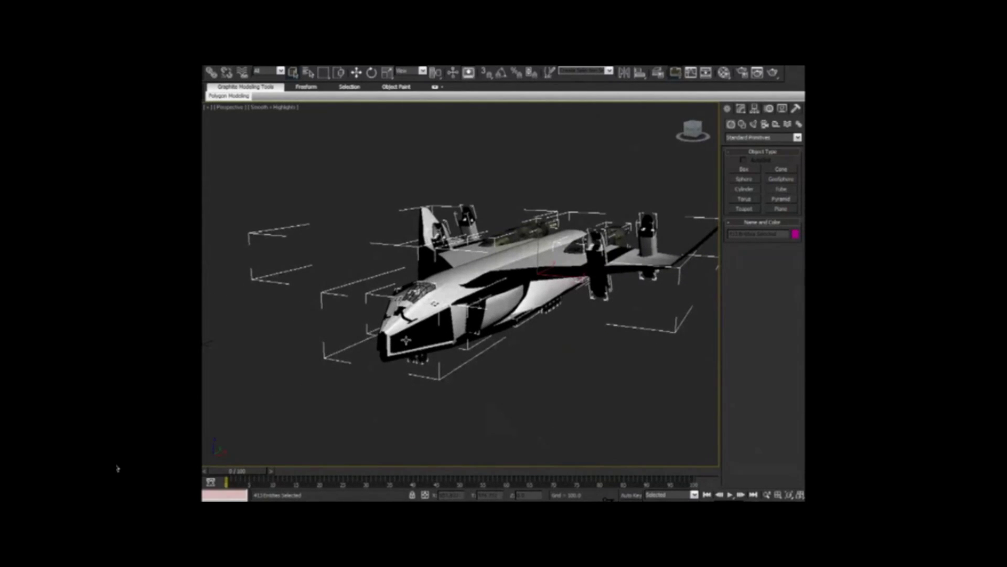
pyautogui.click(400, 340)
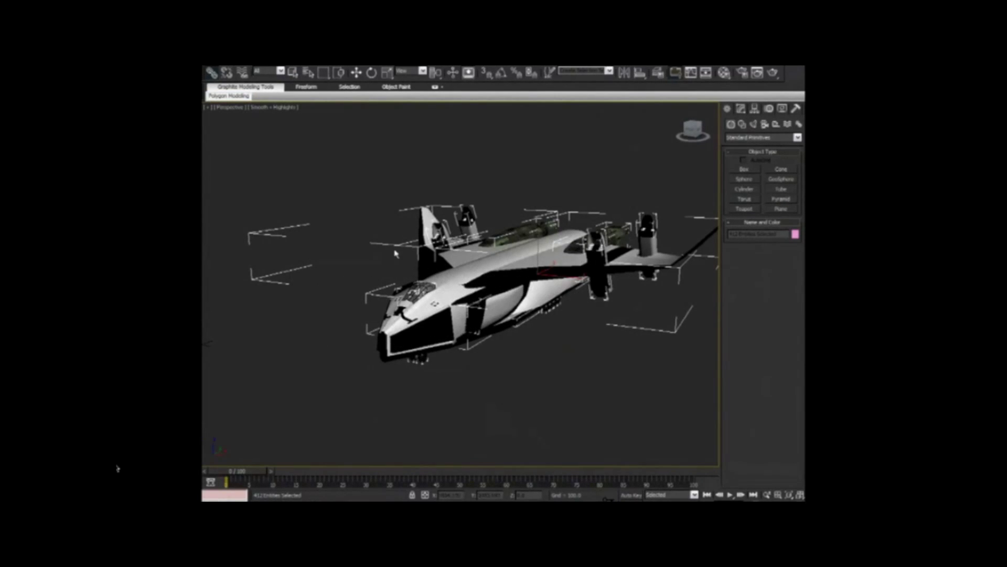
pyautogui.click(540, 252)
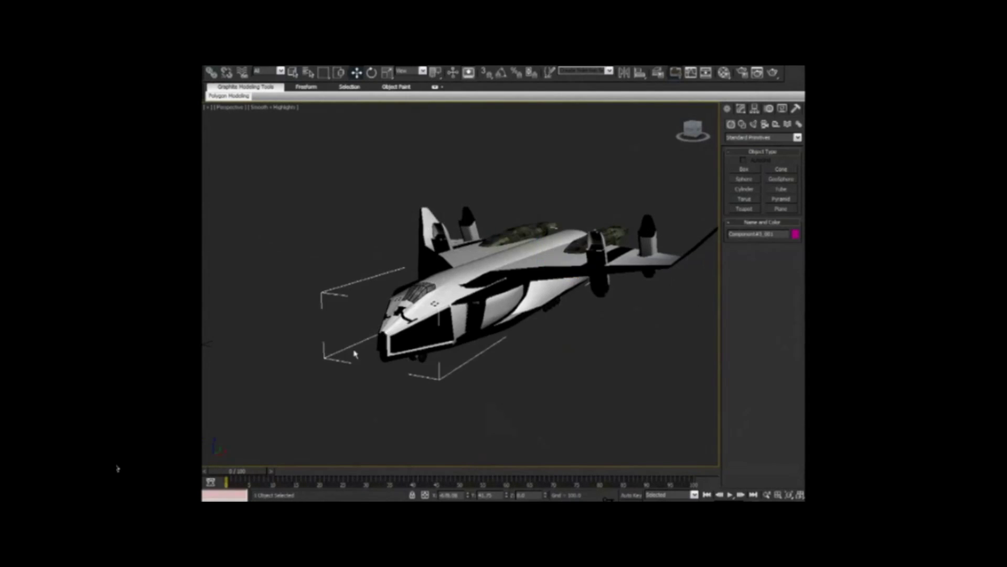
pyautogui.press('Delete')
# - Lift the shuttle with its linked parts and orbit to check the result
pyautogui.moveTo(655, 362); pyautogui.dragTo(291, 299, button='middle')
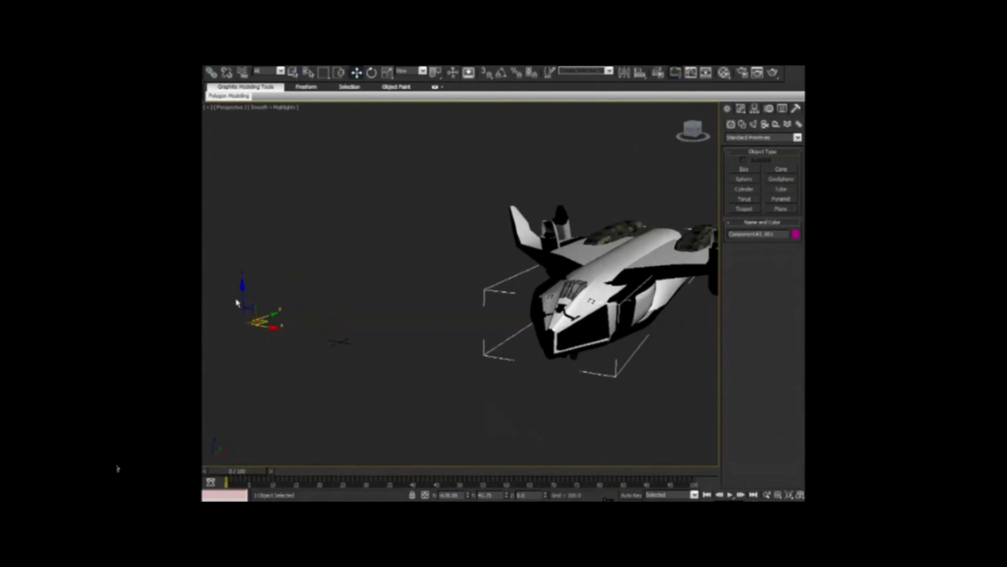
pyautogui.moveTo(242, 293); pyautogui.dragTo(254, 244)
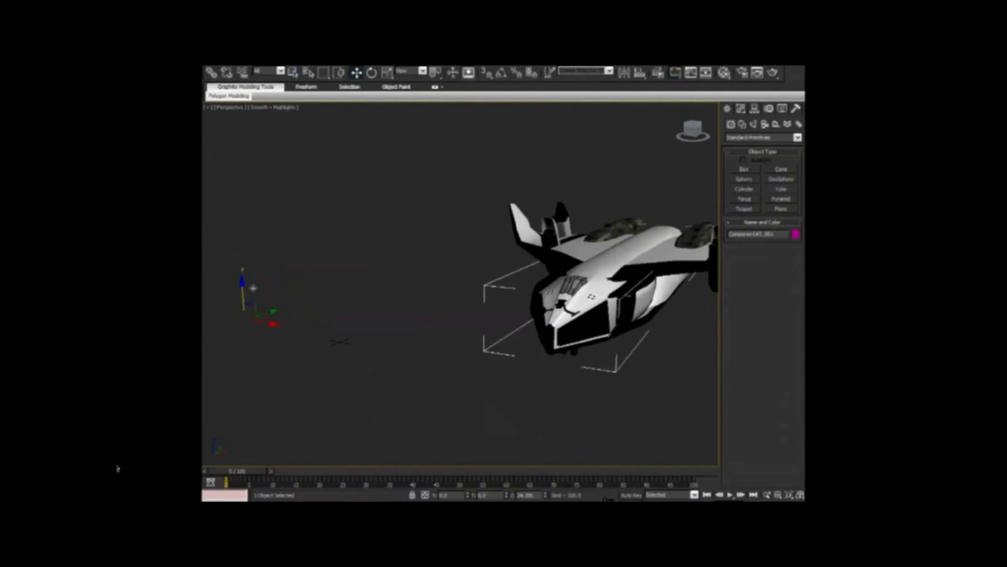
pyautogui.moveTo(253, 244)
pyautogui.keyDown('alt'); pyautogui.mouseDown(button='middle')
pyautogui.moveTo(215, 307)
pyautogui.moveTo(395, 318)
pyautogui.moveTo(428, 333)
pyautogui.moveTo(393, 332)
pyautogui.moveTo(472, 375)
pyautogui.mouseUp(button='middle'); pyautogui.keyUp('alt')
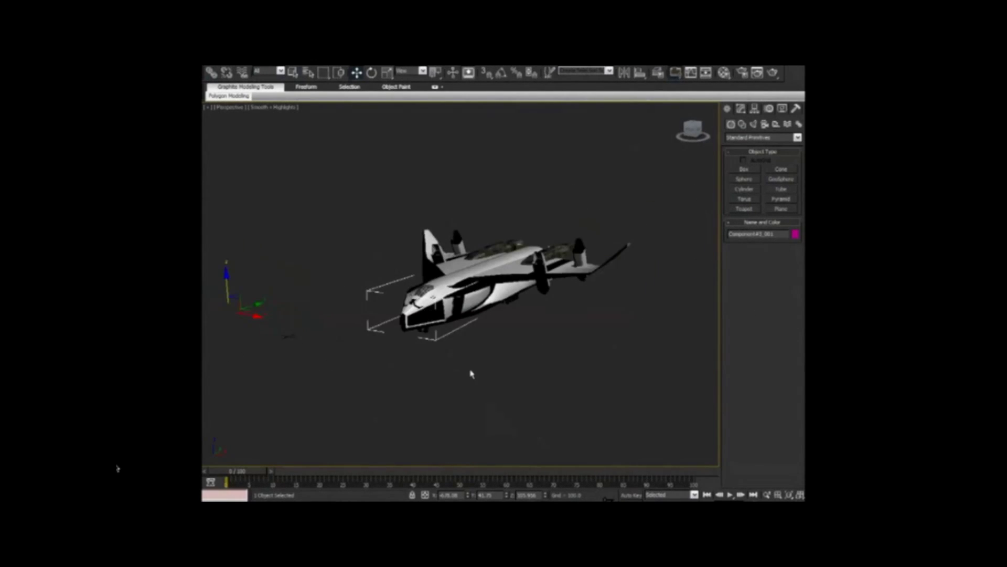
pyautogui.hotkey('ctrl', 'a')
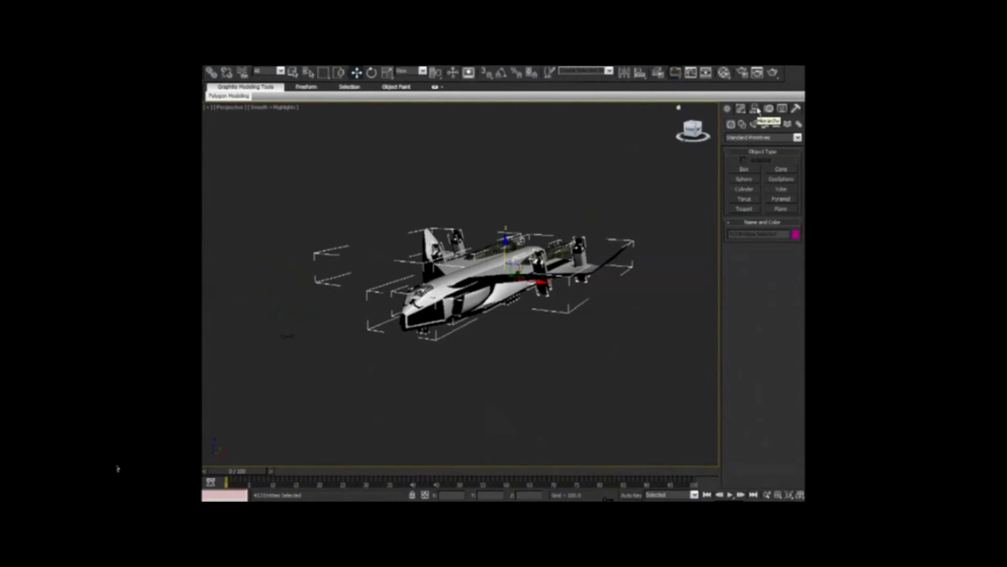
# - Centre the selected parts' pivots using Affect Pivot Only and Center to Object
pyautogui.click(755, 109)
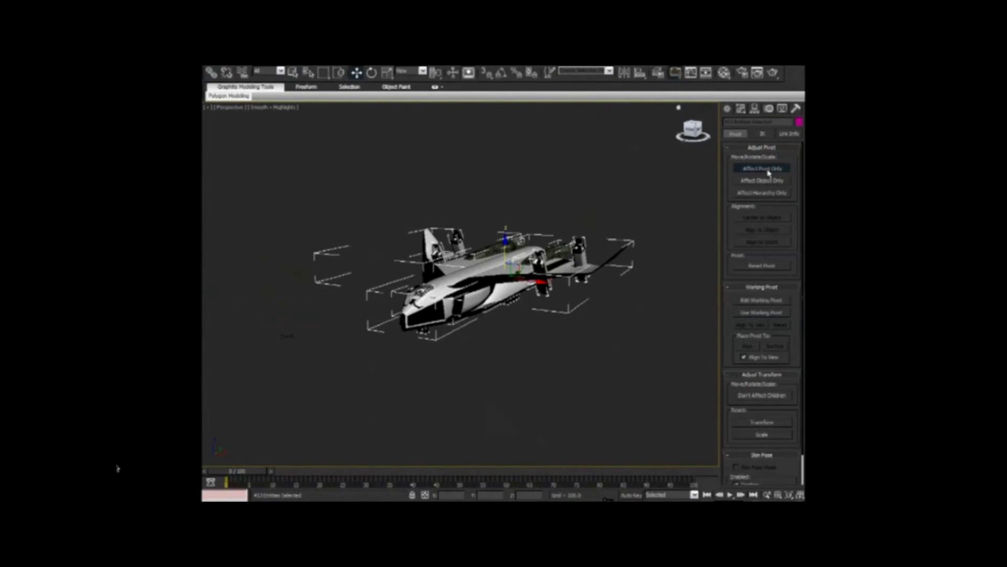
pyautogui.click(769, 172)
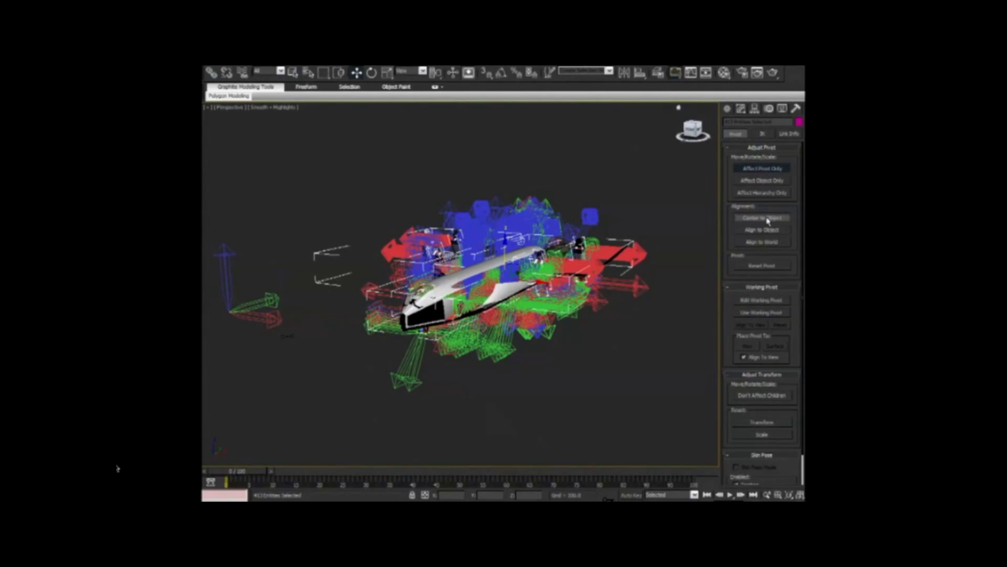
pyautogui.click(763, 218)
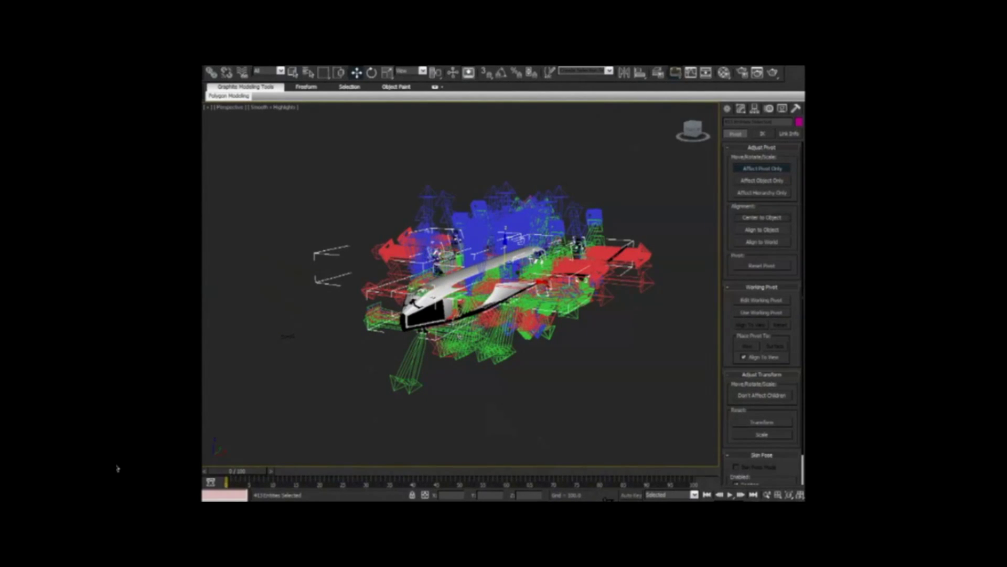
pyautogui.click(779, 171)
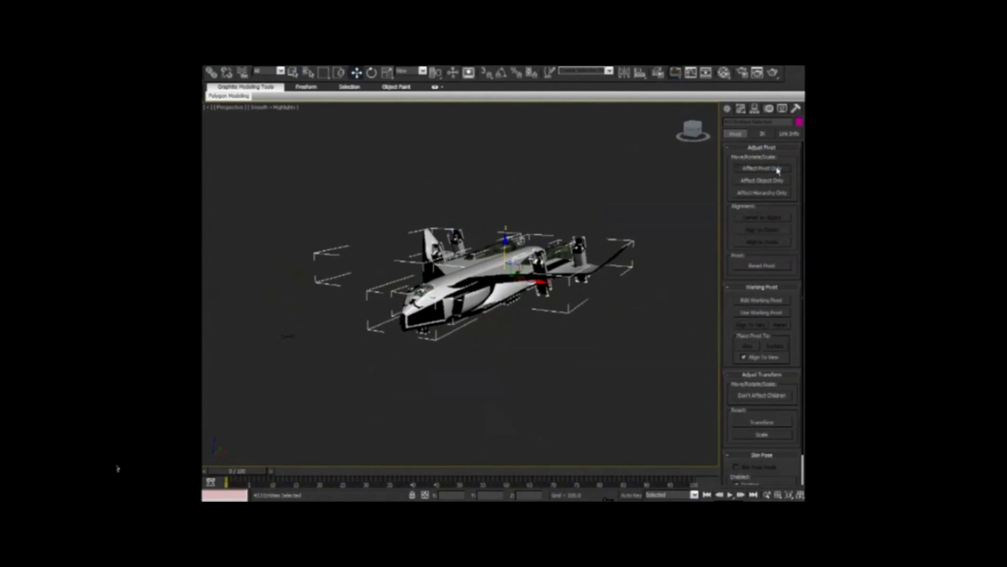
# - Select the front fuselage and tail section to inspect their centred pivots
pyautogui.click(437, 303)
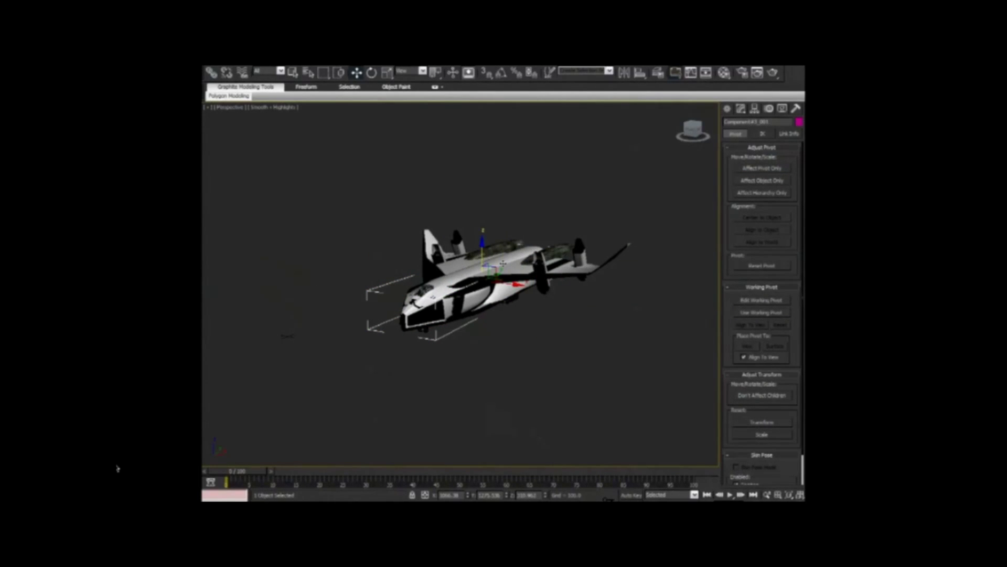
pyautogui.click(567, 268)
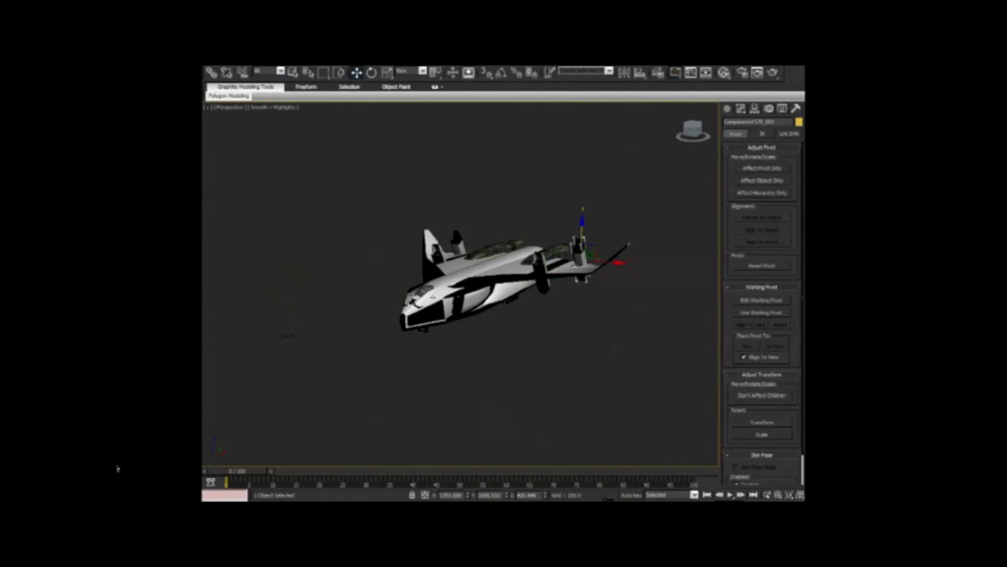
pyautogui.click(513, 333)
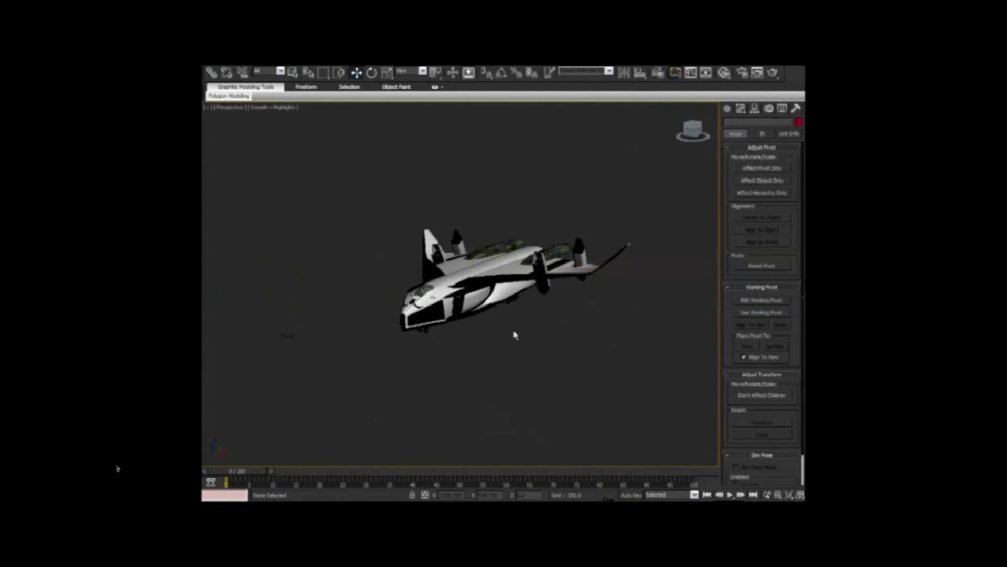
pyautogui.keyDown('alt'); pyautogui.moveTo(504, 283); pyautogui.dragTo(472, 267, button='middle'); pyautogui.keyUp('alt')
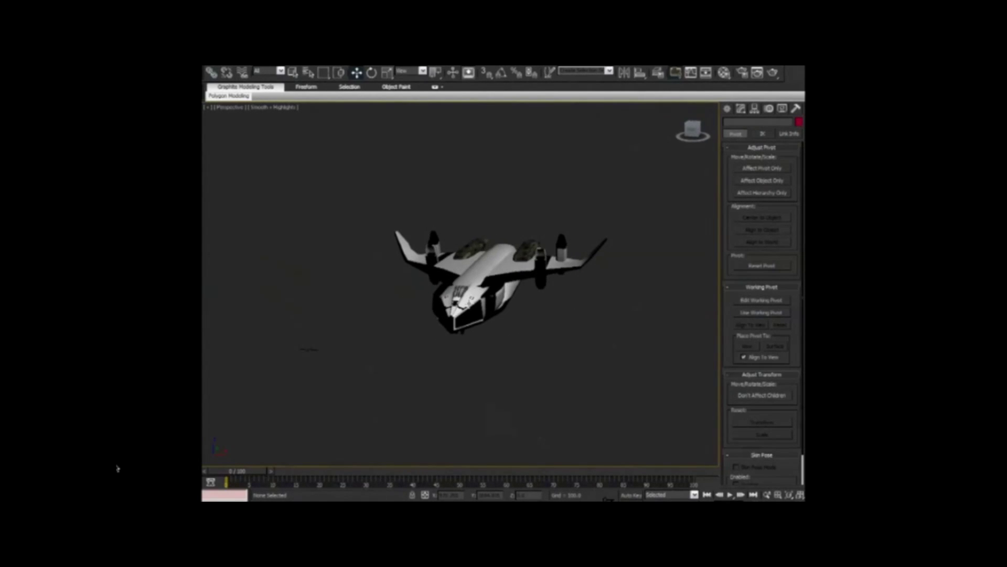
pyautogui.click(465, 311)
pyautogui.moveTo(503, 284)
pyautogui.keyDown('alt'); pyautogui.mouseDown(button='middle')
pyautogui.moveTo(504, 252)
pyautogui.moveTo(440, 299)
pyautogui.mouseUp(button='middle'); pyautogui.keyUp('alt')
pyautogui.scroll(4, 461, 283)
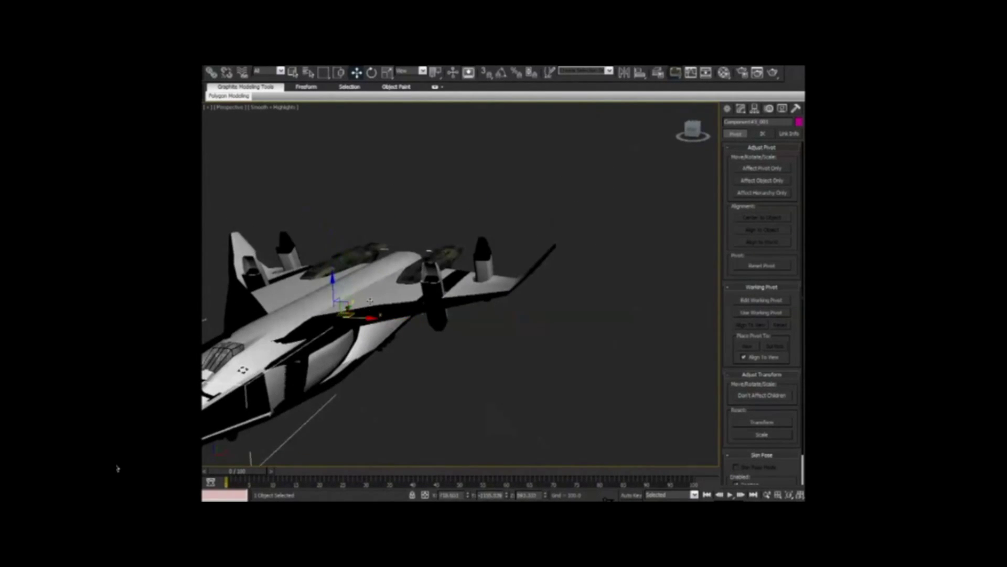
pyautogui.moveTo(362, 276)
pyautogui.keyDown('alt'); pyautogui.mouseDown(button='middle')
pyautogui.moveTo(551, 267)
pyautogui.moveTo(498, 272)
pyautogui.mouseUp(button='middle'); pyautogui.keyUp('alt')
pyautogui.scroll(2, 555, 262)
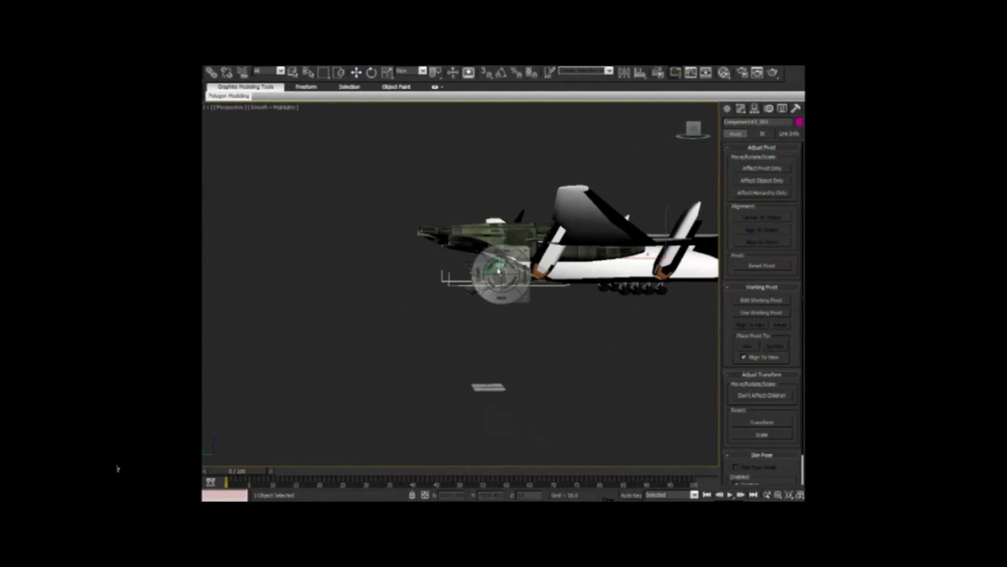
# - Set the view centre on the cargo area and orbit inside the bay
pyautogui.moveTo(405, 202); pyautogui.dragTo(402, 281, button='middle')
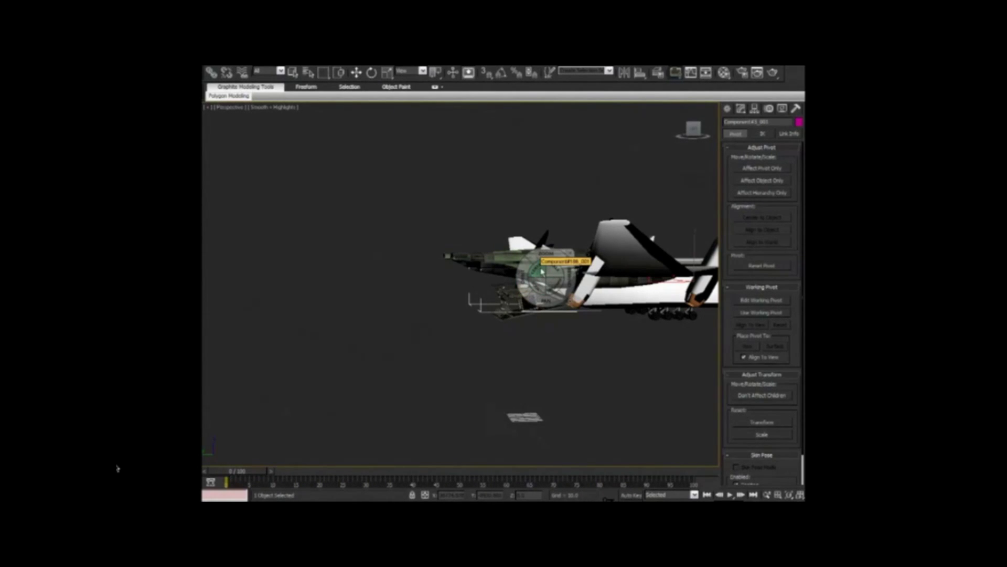
pyautogui.moveTo(542, 271); pyautogui.dragTo(504, 300)
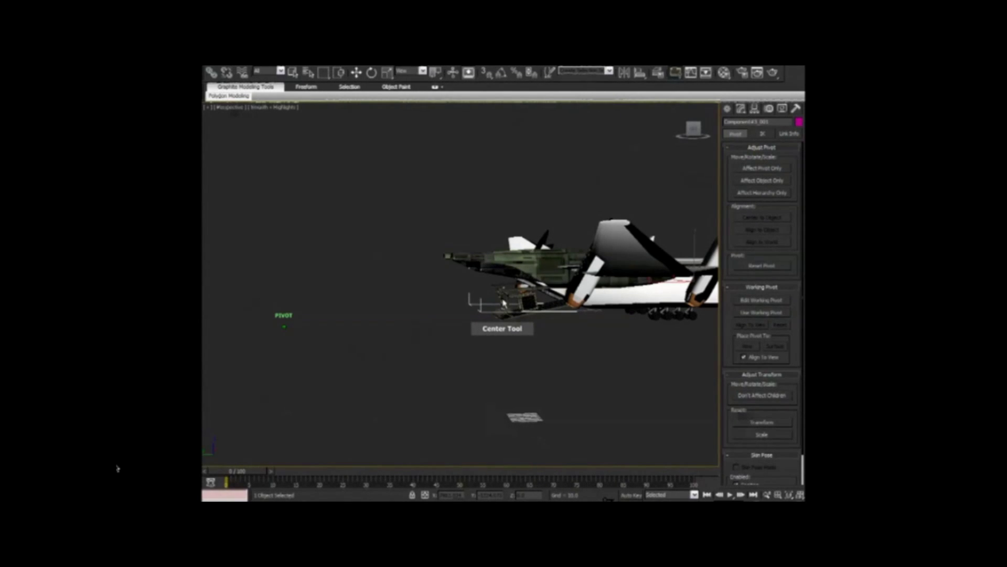
pyautogui.click(504, 301)
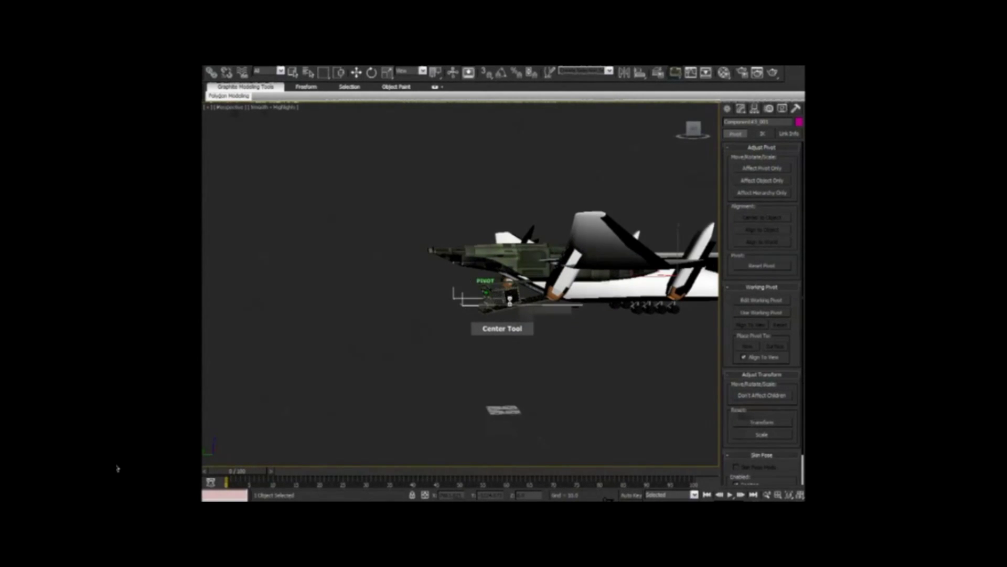
pyautogui.moveTo(494, 297); pyautogui.dragTo(510, 300)
pyautogui.scroll(3, 460, 284)
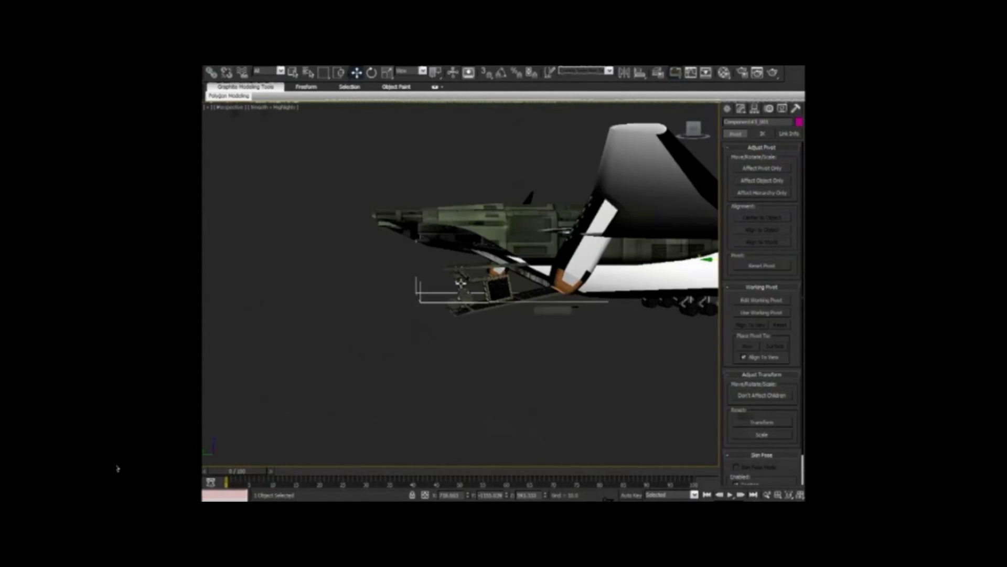
pyautogui.scroll(3, 460, 284)
pyautogui.scroll(3, 462, 288)
pyautogui.scroll(3, 466, 293)
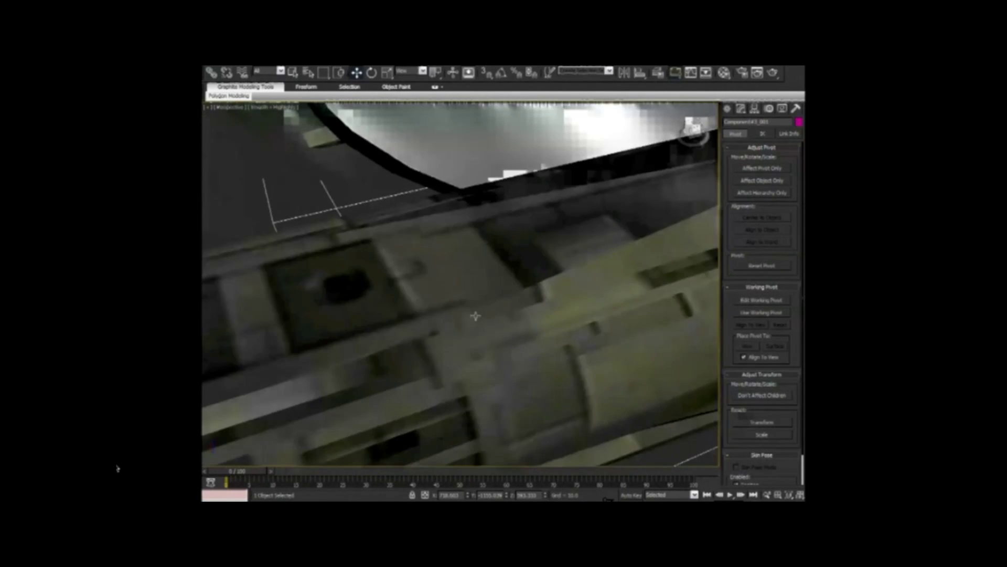
pyautogui.scroll(2, 469, 299)
pyautogui.keyDown('alt'); pyautogui.moveTo(470, 300); pyautogui.dragTo(420, 276, button='middle'); pyautogui.keyUp('alt')
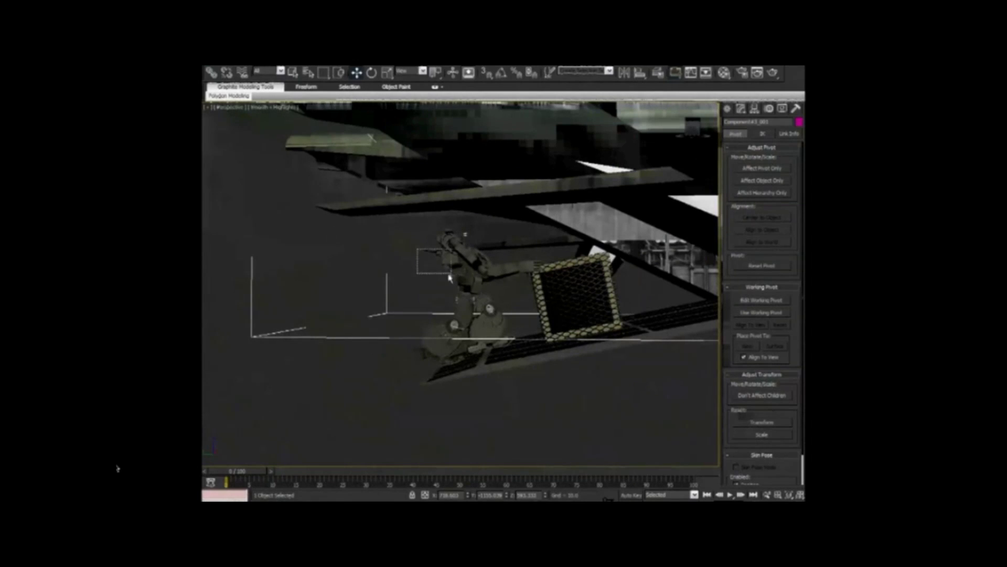
# - Delete the two round objects near the grille, restoring the accidentally deleted dark platform
pyautogui.moveTo(419, 277); pyautogui.dragTo(500, 306)
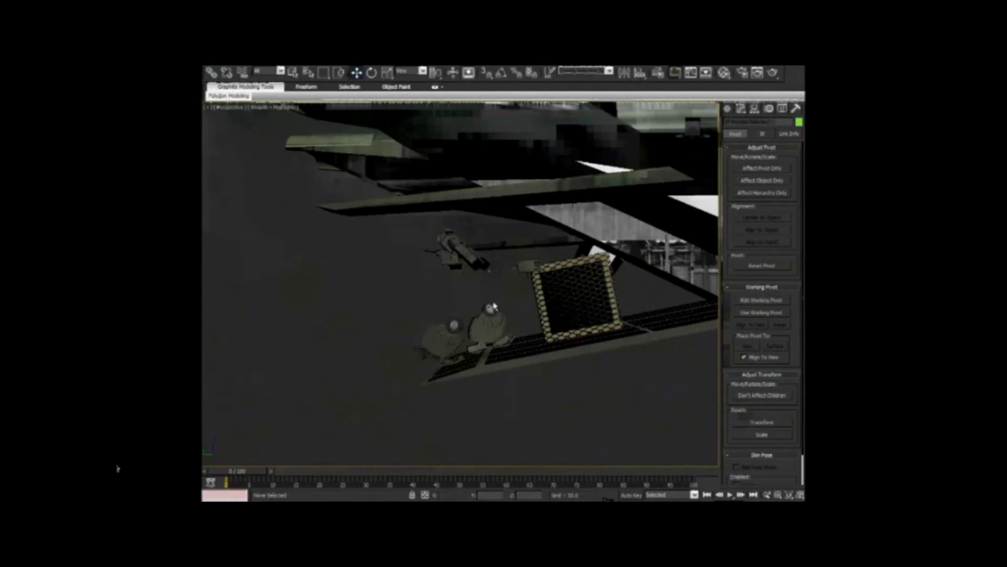
pyautogui.click(464, 326)
pyautogui.press('Delete')
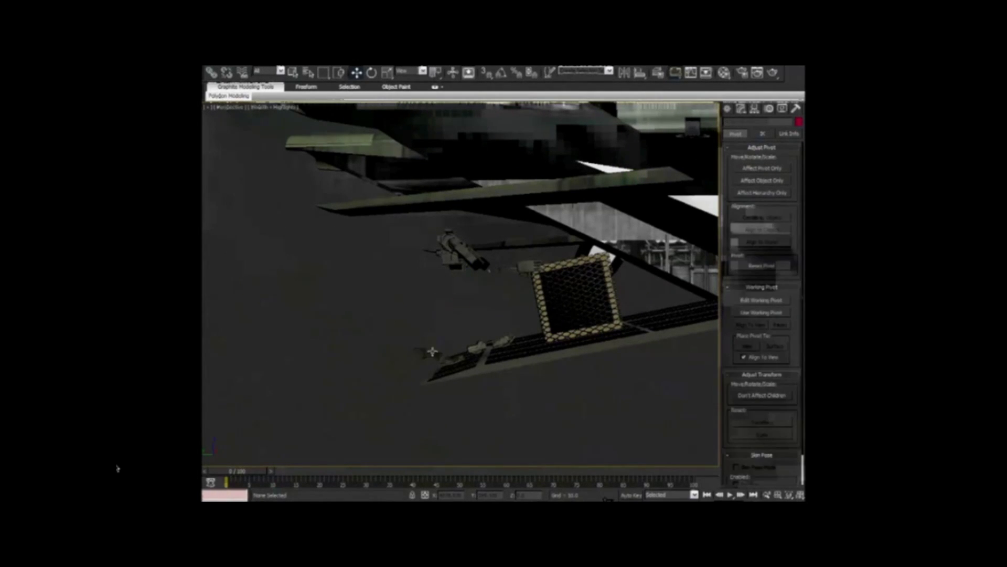
pyautogui.click(431, 351)
pyautogui.press('Delete')
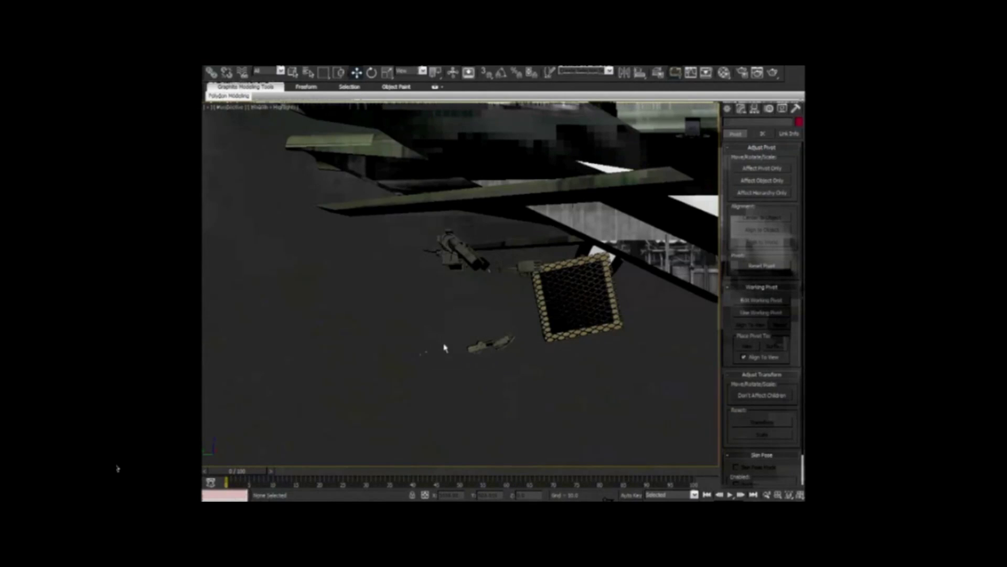
pyautogui.hotkey('ctrl', 'z')
pyautogui.click(429, 358)
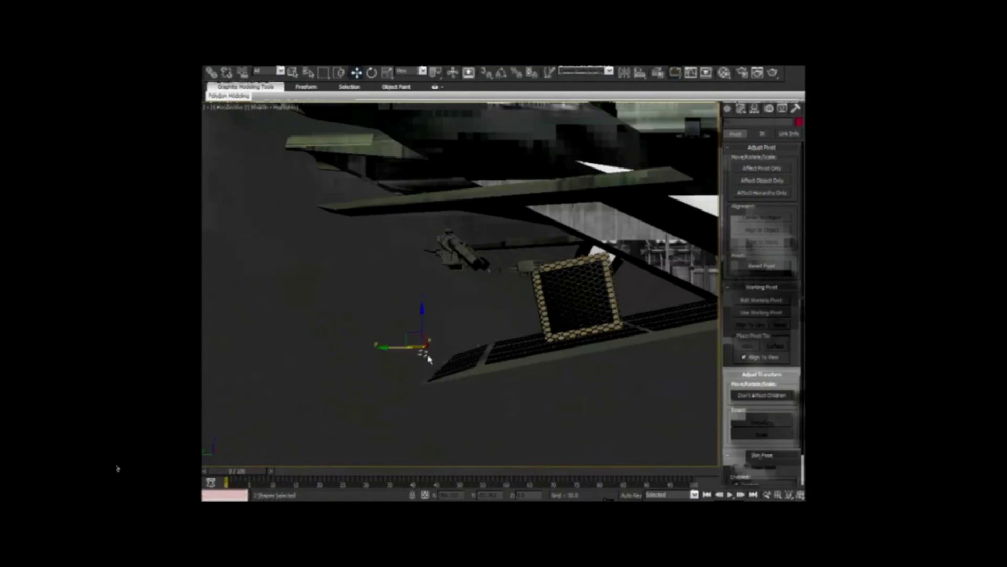
pyautogui.click(472, 347)
pyautogui.click(479, 344)
pyautogui.click(432, 250)
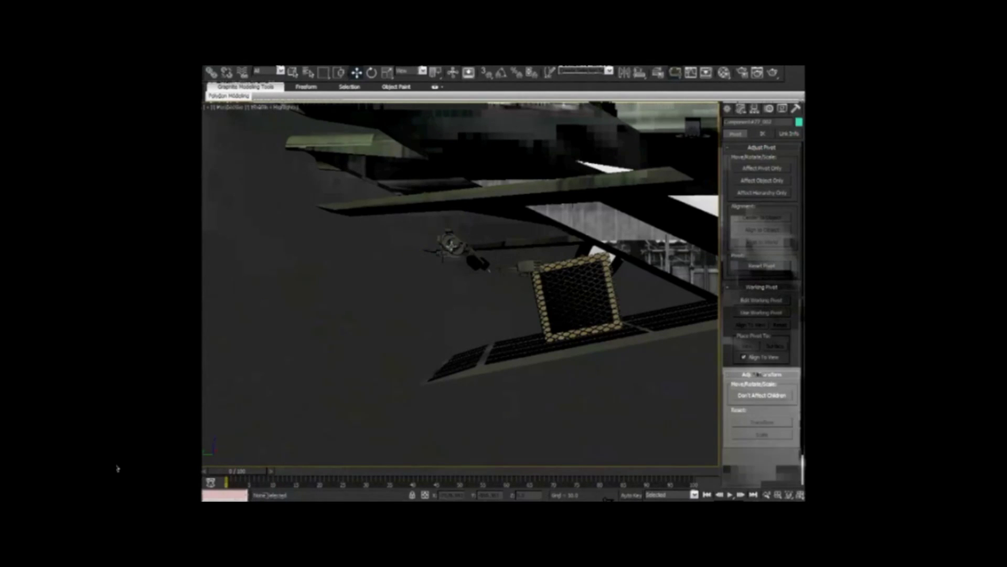
# - Delete the small drone model from the cargo bay
pyautogui.click(432, 242)
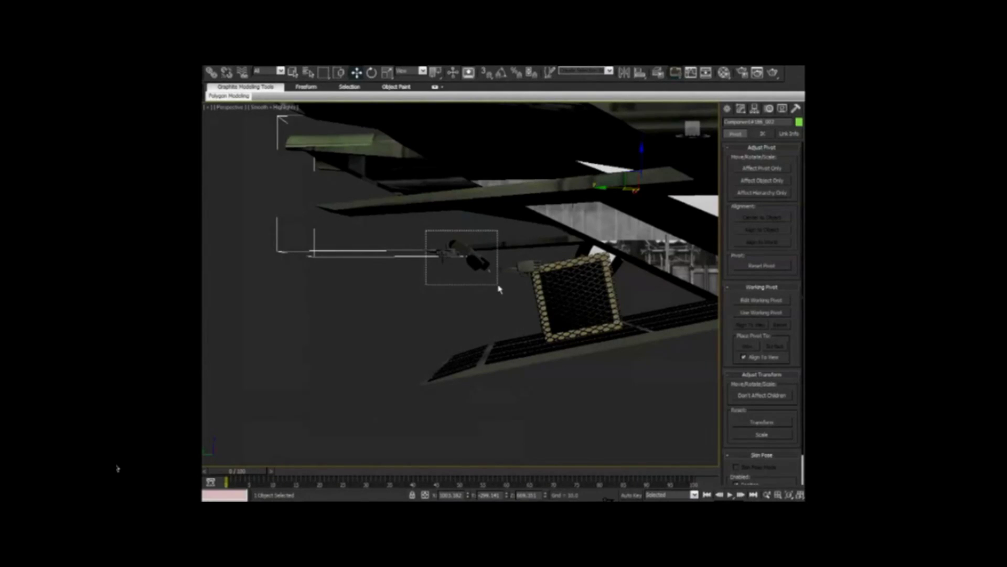
pyautogui.press('Delete')
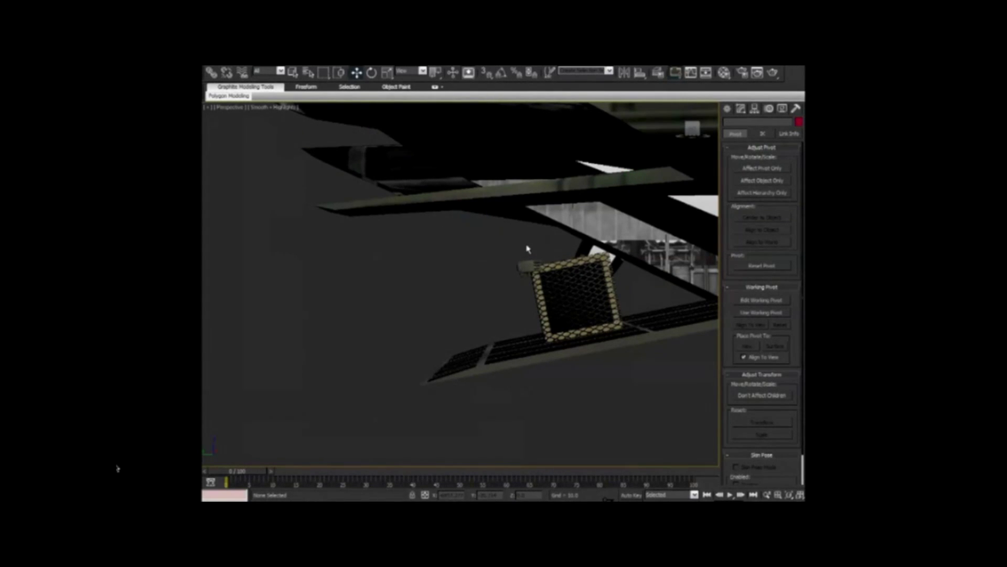
pyautogui.hotkey('ctrl', 'z')
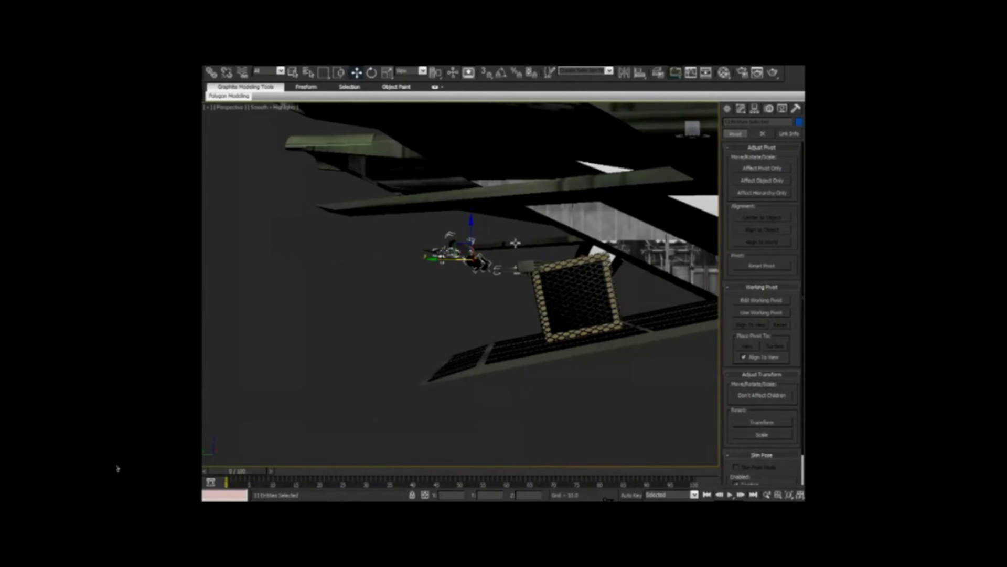
pyautogui.press('Delete')
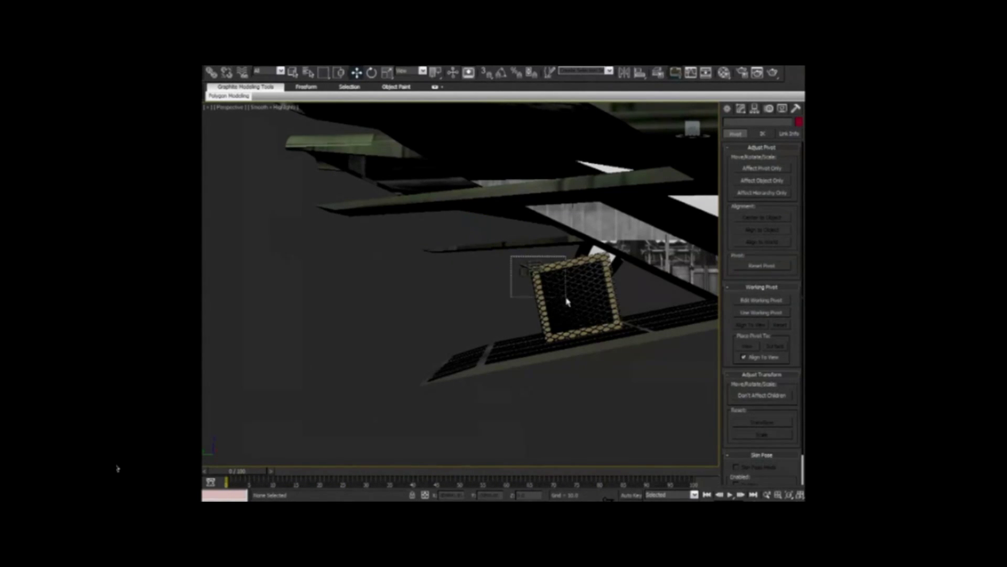
# - Delete the grille and the wooden crate pieces behind it
pyautogui.moveTo(567, 302); pyautogui.dragTo(567, 301)
pyautogui.press('Delete')
pyautogui.click(606, 300)
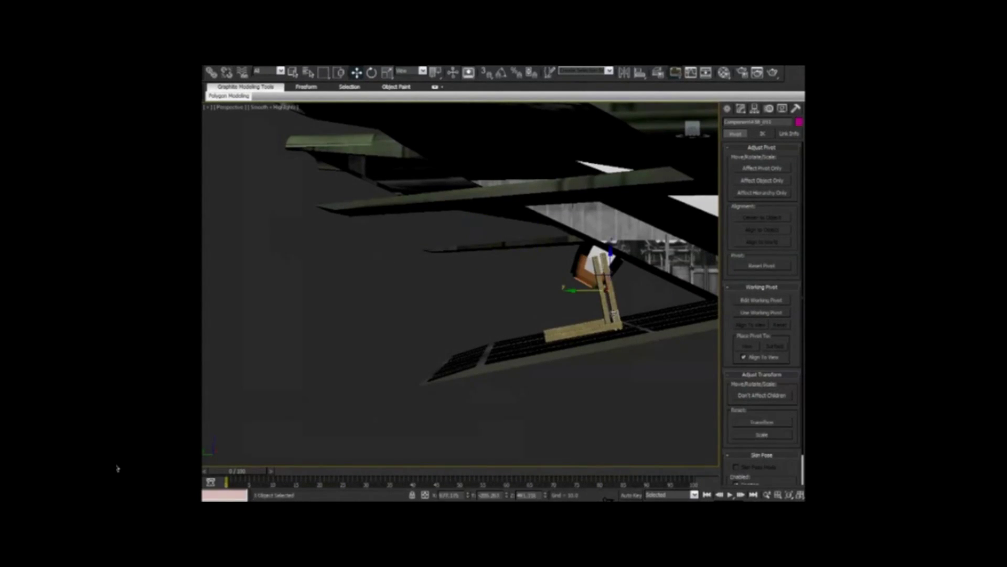
pyautogui.press('Delete')
pyautogui.click(600, 323)
pyautogui.press('Delete')
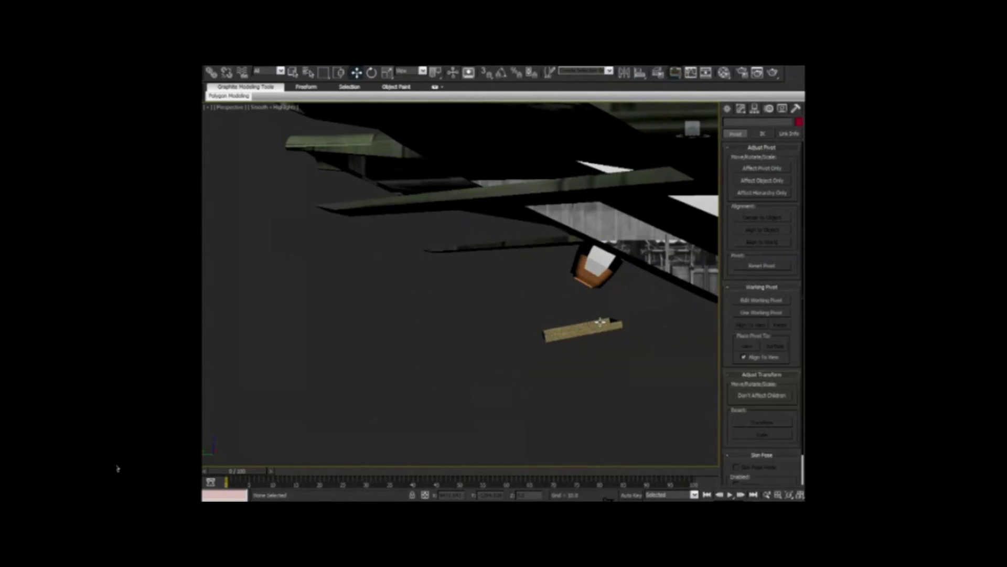
pyautogui.hotkey('ctrl', 'z')
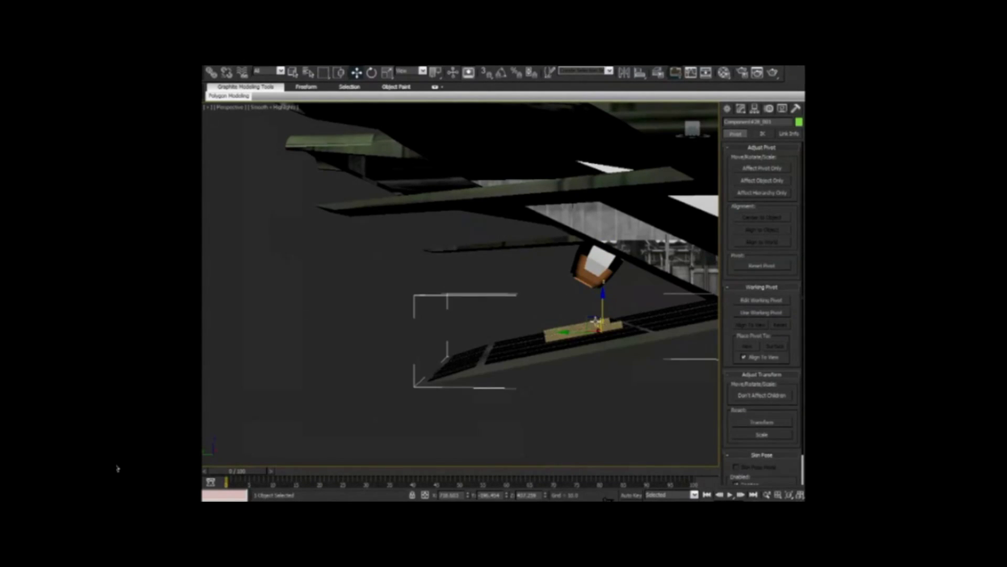
pyautogui.click(595, 320)
pyautogui.press('Delete')
# - Walk into the cargo bay with the arrow keys until the grille crate is close
pyautogui.press('Up')
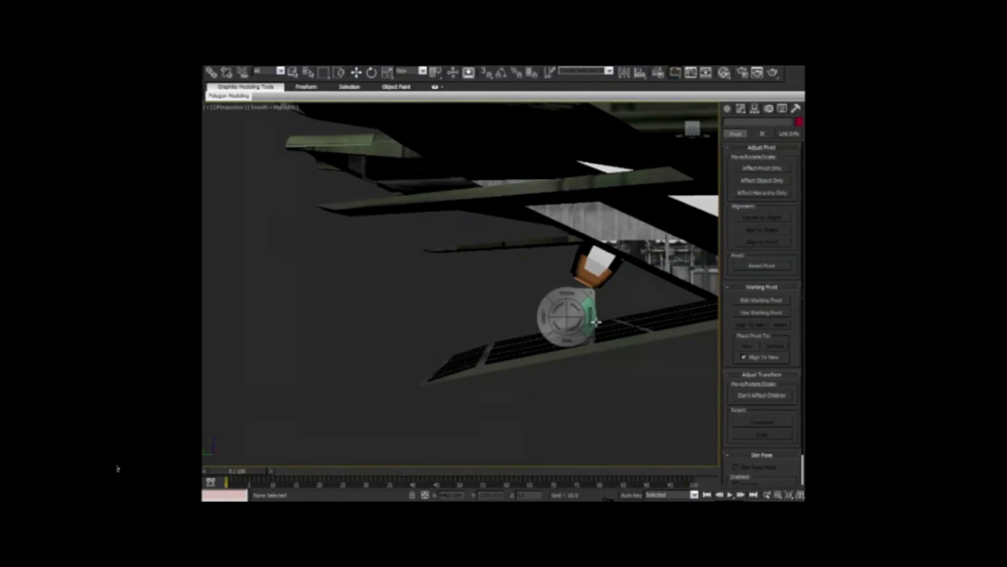
pyautogui.press('Right')
pyautogui.press('Up')
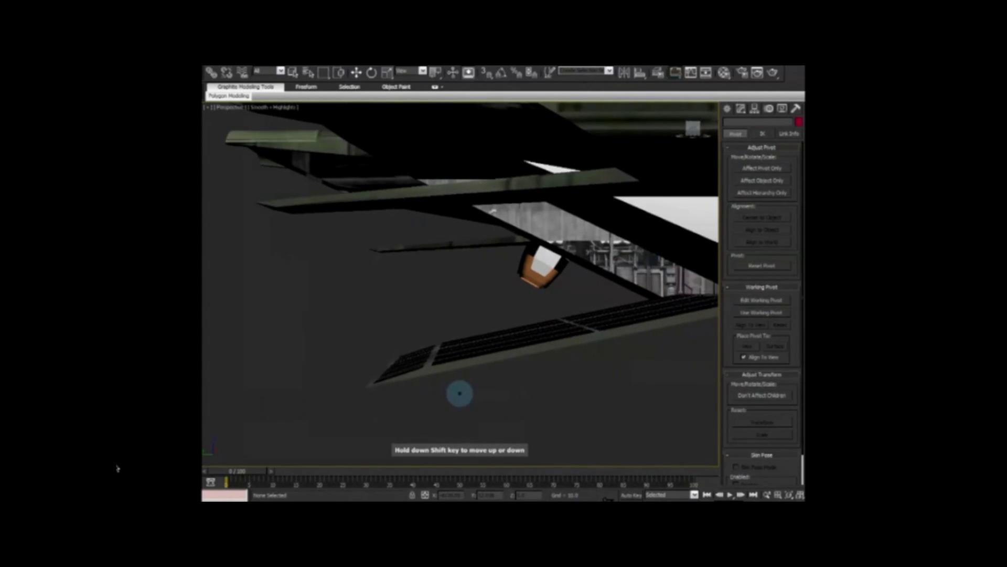
pyautogui.press('Up')
pyautogui.press('Up')
pyautogui.press('Up')
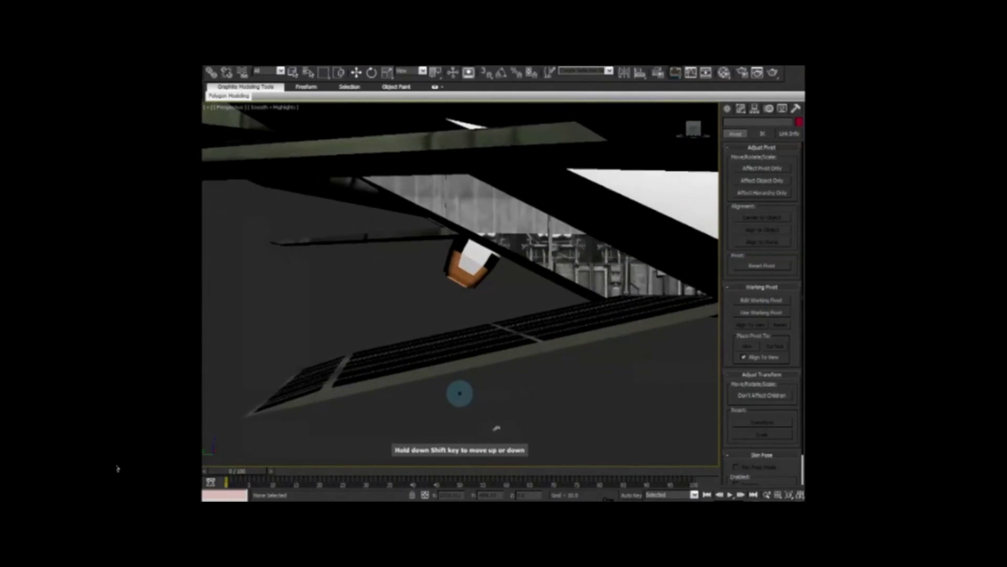
pyautogui.press('Up')
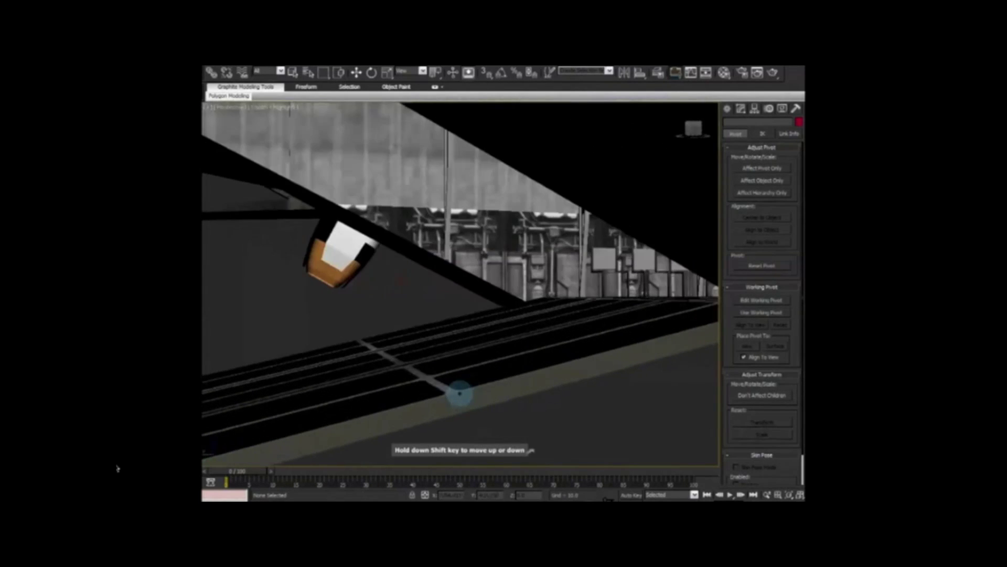
pyautogui.press('Up')
pyautogui.press('Up')
pyautogui.press('Up')
pyautogui.press('Up')
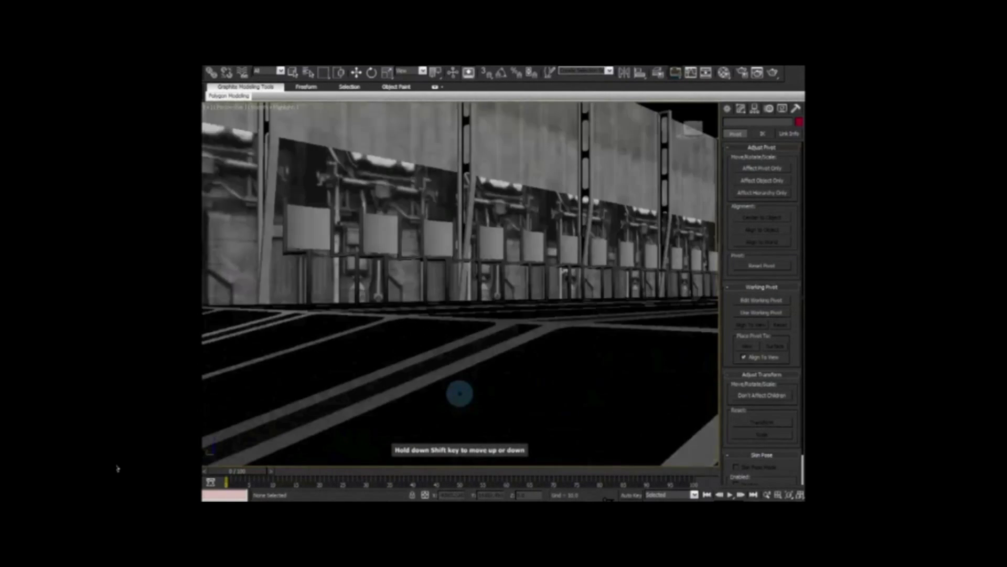
pyautogui.press('Up')
pyautogui.press('Up')
pyautogui.press('Up')
pyautogui.press('Up')
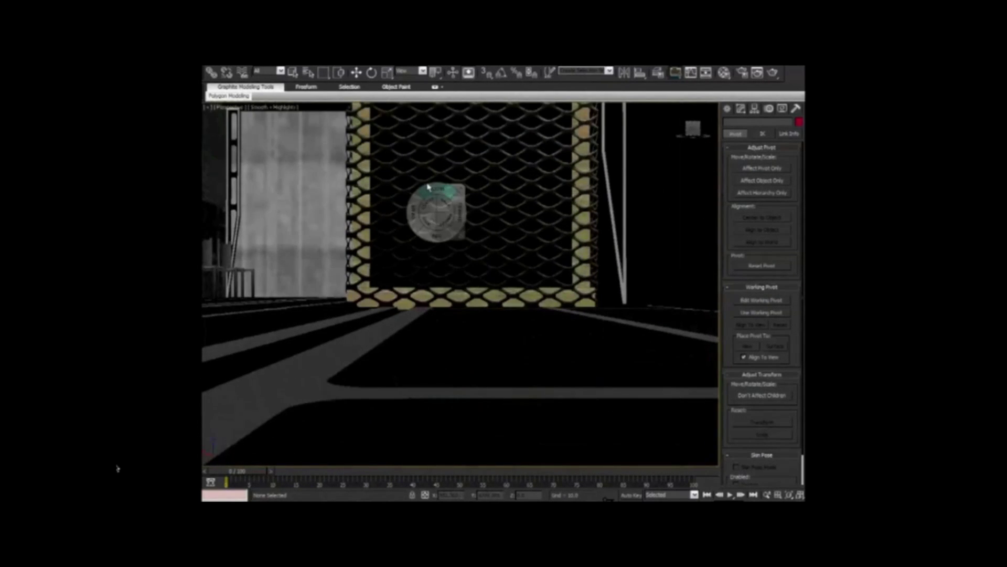
pyautogui.press('Escape')
pyautogui.scroll(-3, 427, 187)
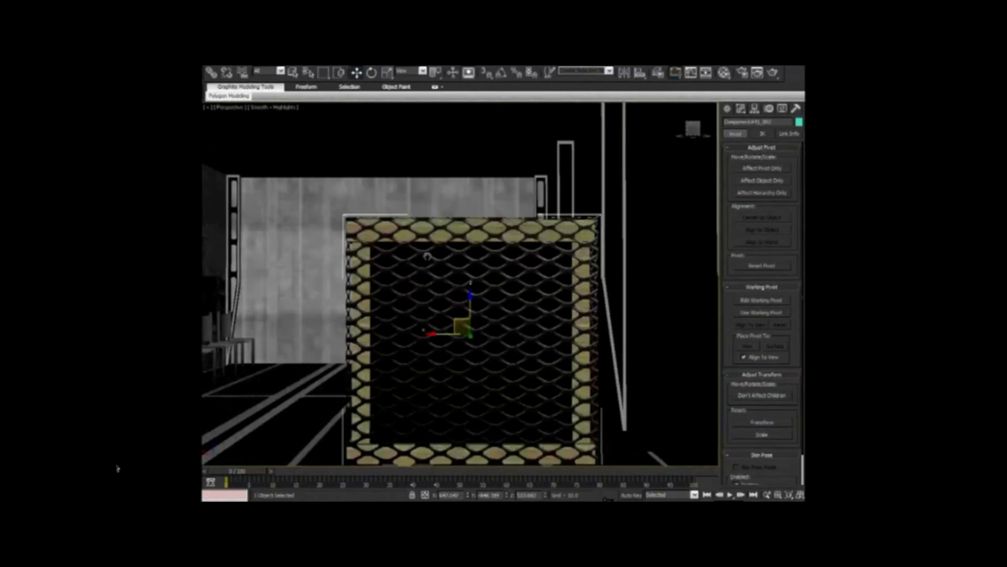
# - Delete the last grille and both top beams of the wooden crate frame
pyautogui.moveTo(428, 197); pyautogui.dragTo(428, 240, button='middle')
pyautogui.click(428, 240)
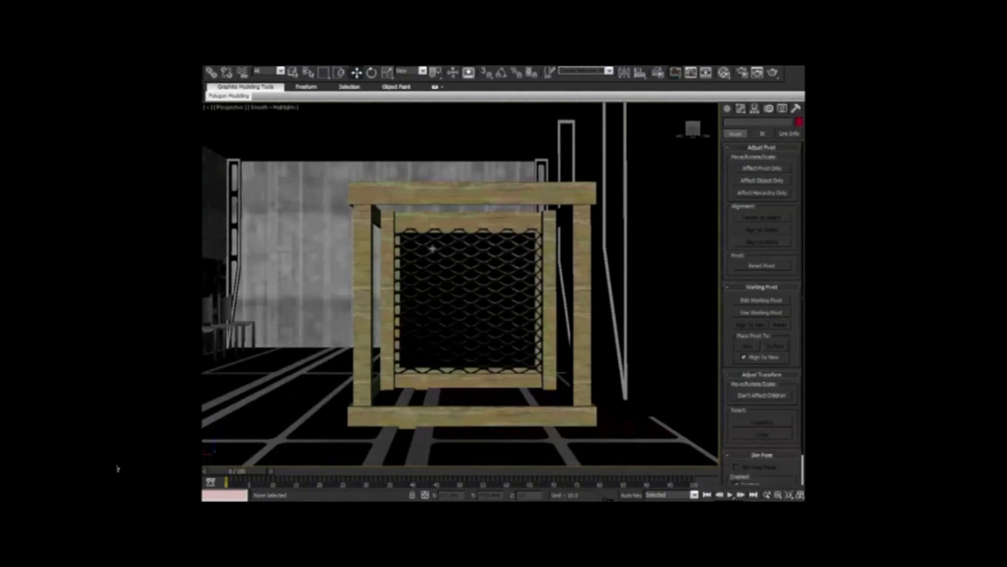
pyautogui.press('Delete')
pyautogui.click(437, 254)
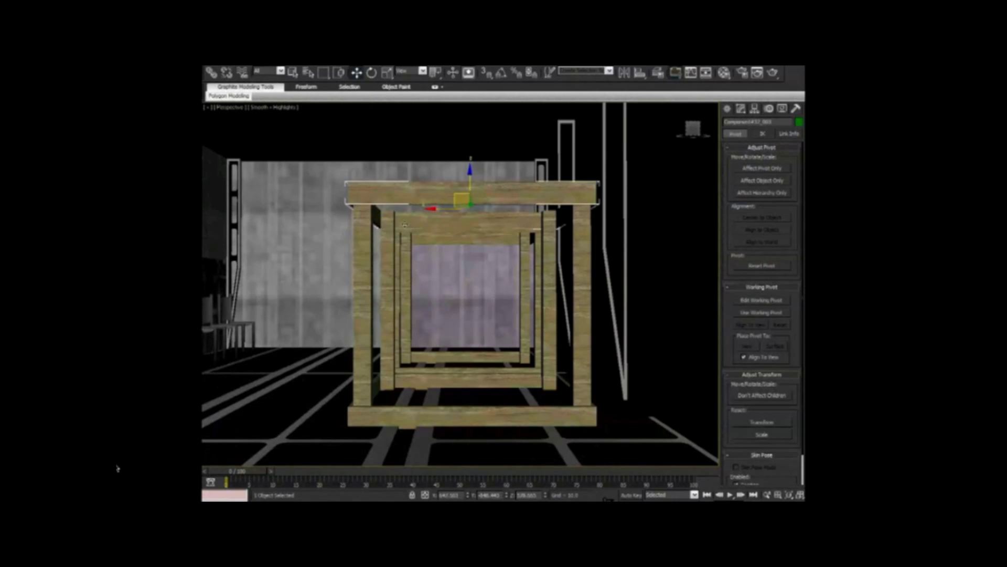
pyautogui.press('Delete')
pyautogui.click(421, 231)
pyautogui.press('Delete')
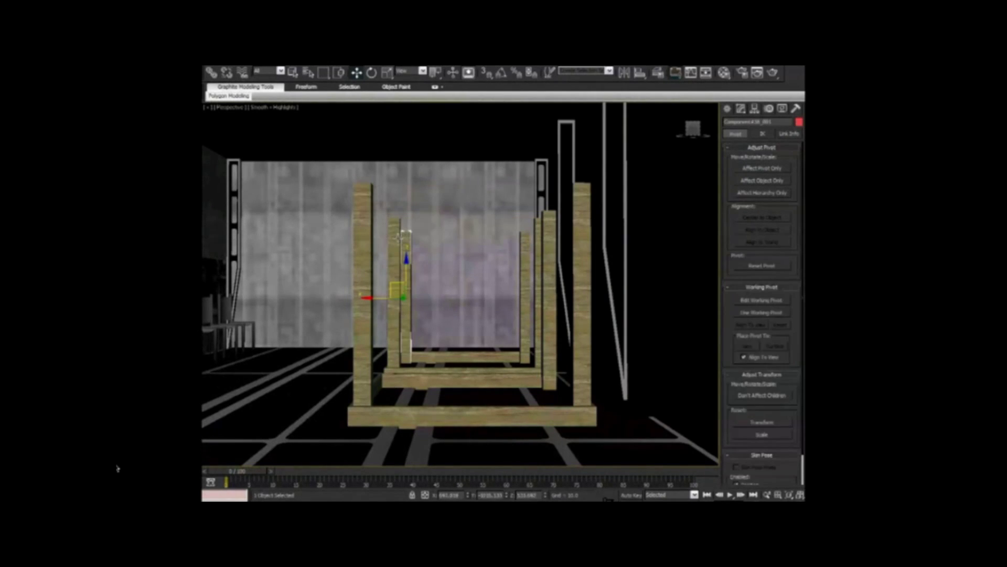
# - Delete all remaining crate posts and the bottom beam in one selection
pyautogui.keyDown('ctrl'); pyautogui.click(393, 276); pyautogui.keyUp('ctrl')
pyautogui.keyDown('ctrl'); pyautogui.click(364, 236); pyautogui.keyUp('ctrl')
pyautogui.keyDown('ctrl'); pyautogui.click(411, 374); pyautogui.keyUp('ctrl')
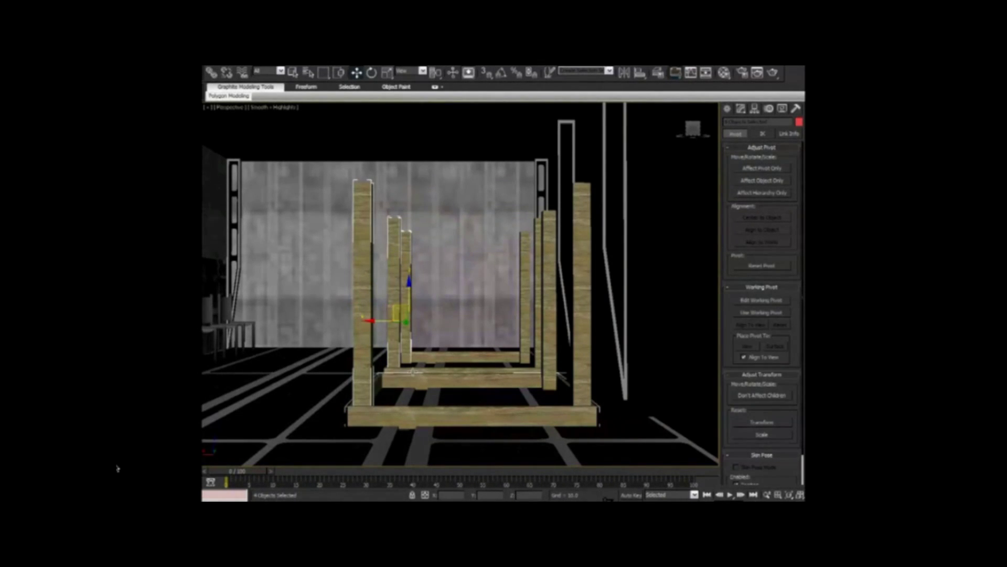
pyautogui.keyDown('ctrl'); pyautogui.click(457, 351); pyautogui.keyUp('ctrl')
pyautogui.keyDown('ctrl'); pyautogui.click(525, 325); pyautogui.keyUp('ctrl')
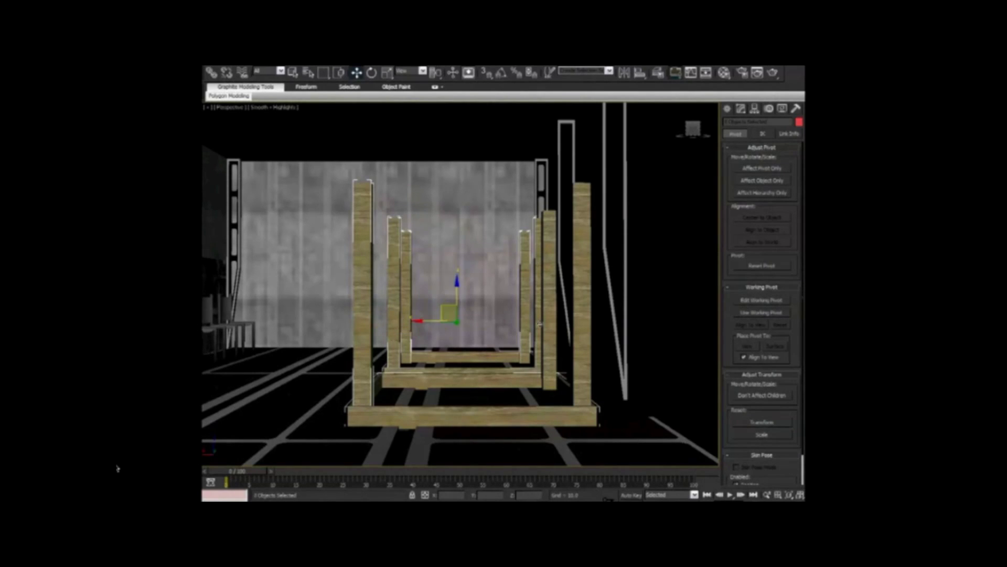
pyautogui.keyDown('ctrl'); pyautogui.click(545, 324); pyautogui.keyUp('ctrl')
pyautogui.keyDown('ctrl'); pyautogui.click(578, 321); pyautogui.keyUp('ctrl')
pyautogui.press('Delete')
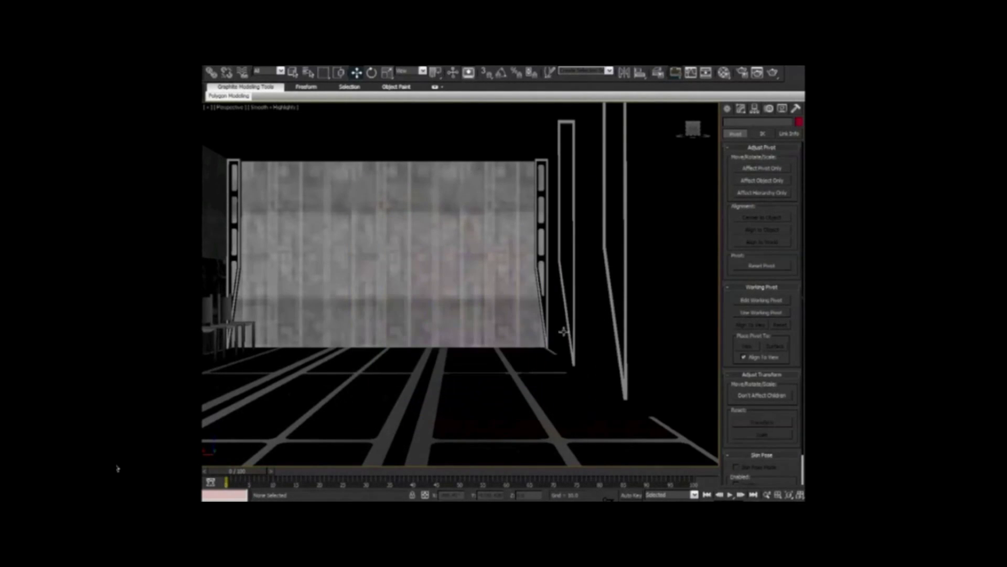
pyautogui.scroll(-3, 404, 274)
pyautogui.scroll(-5, 404, 274)
pyautogui.moveTo(404, 275)
pyautogui.keyDown('alt'); pyautogui.mouseDown(button='middle')
pyautogui.moveTo(474, 307)
pyautogui.moveTo(346, 312)
pyautogui.mouseUp(button='middle'); pyautogui.keyUp('alt')
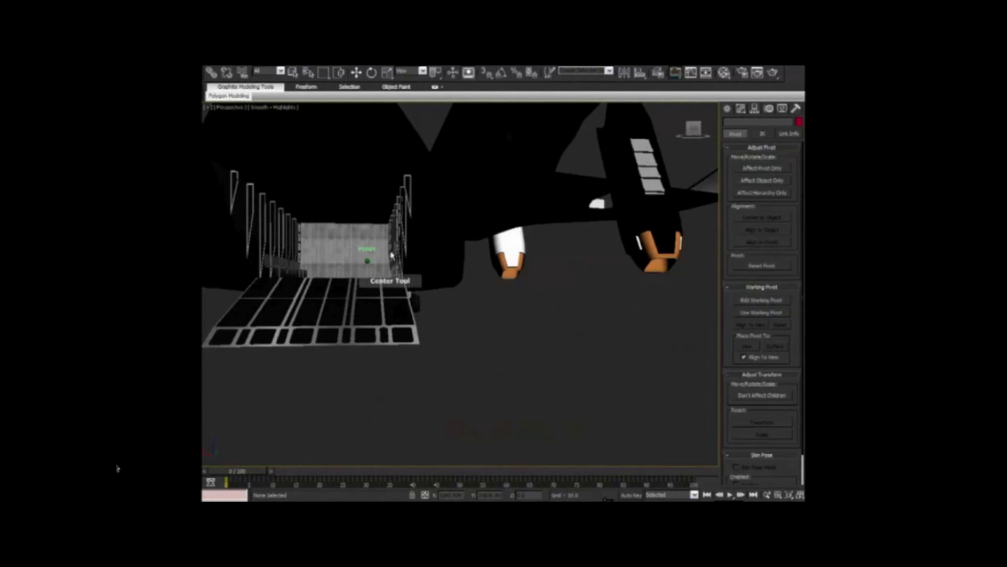
pyautogui.click(346, 311)
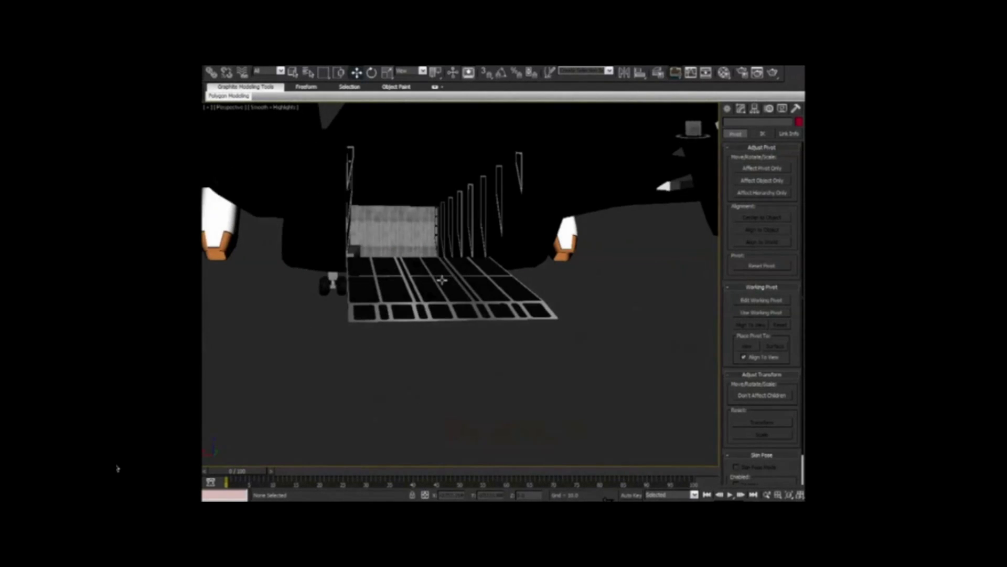